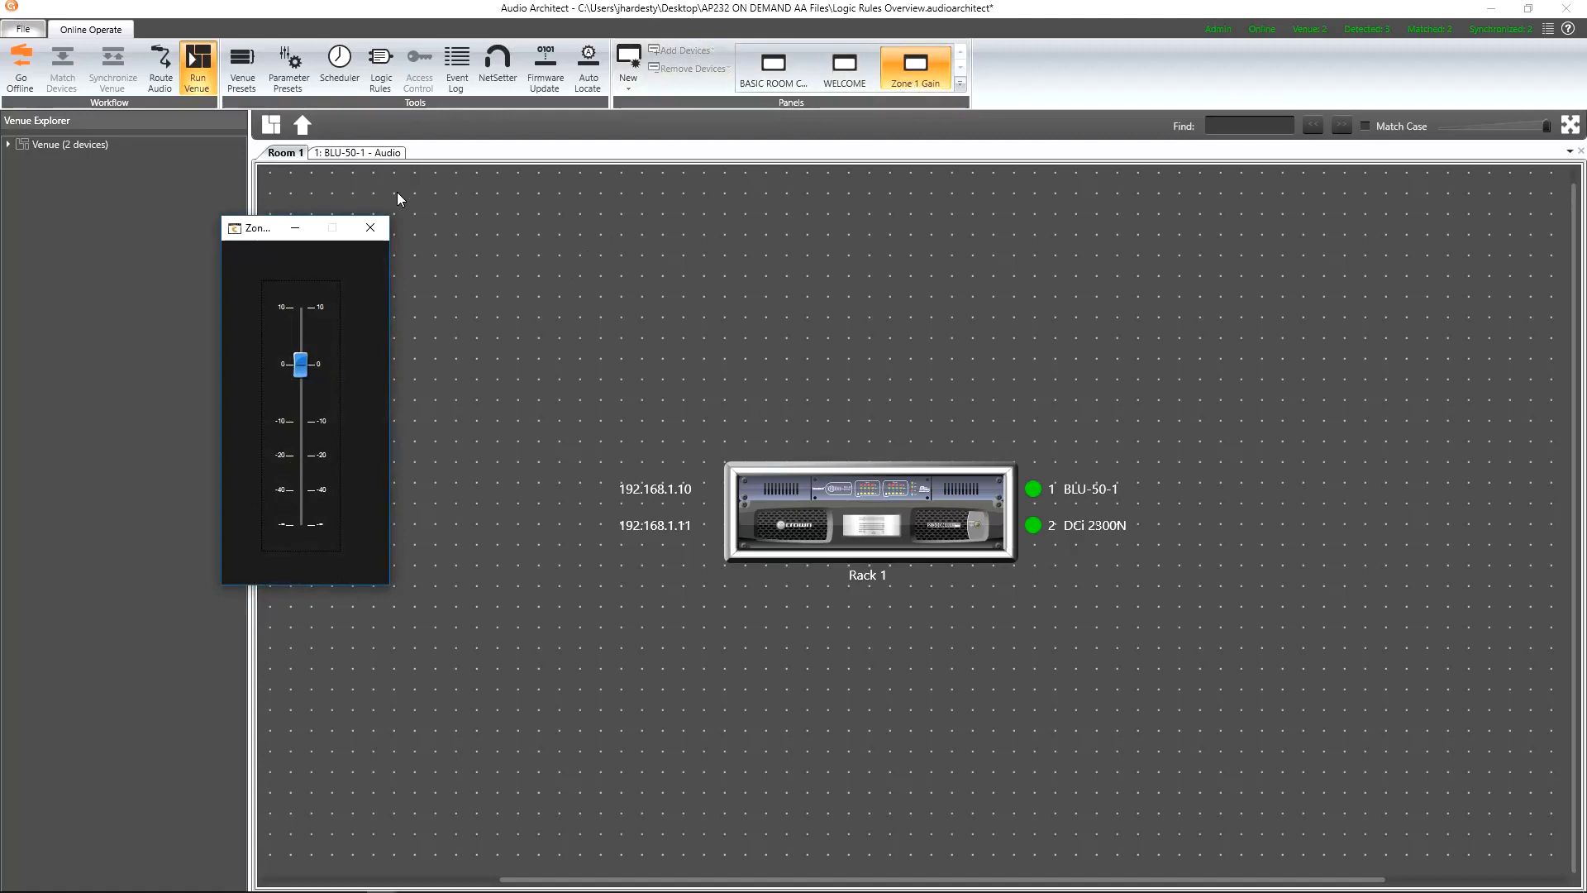
# Check which presets can be recalled for the Zone 1 Gain panel and close the panel.
pyautogui.rightClick(249, 228)
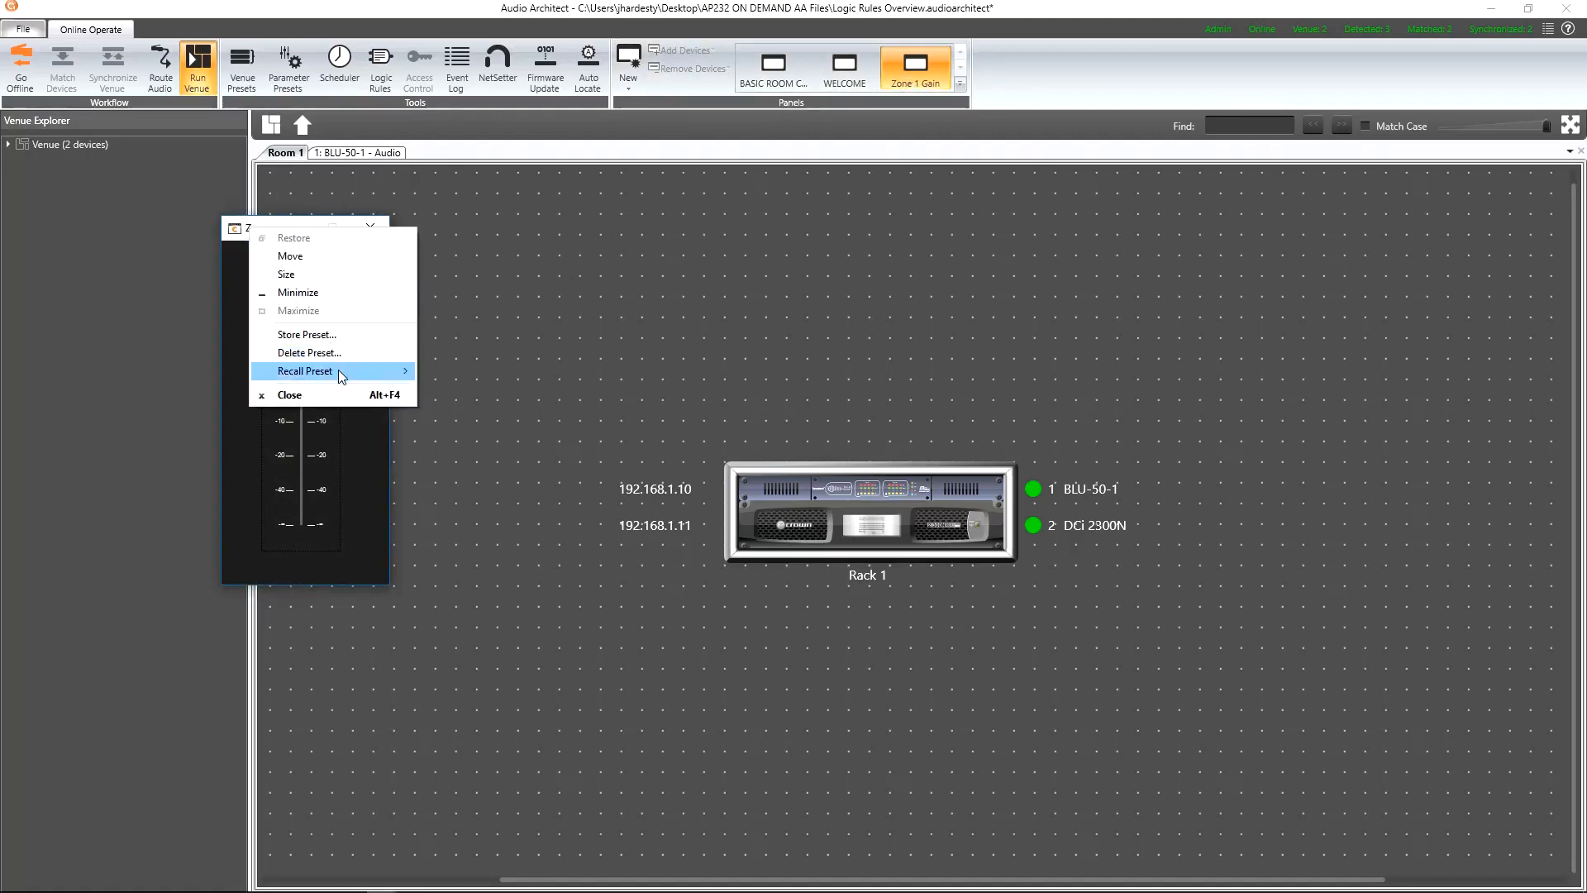
pyautogui.moveTo(339, 376)
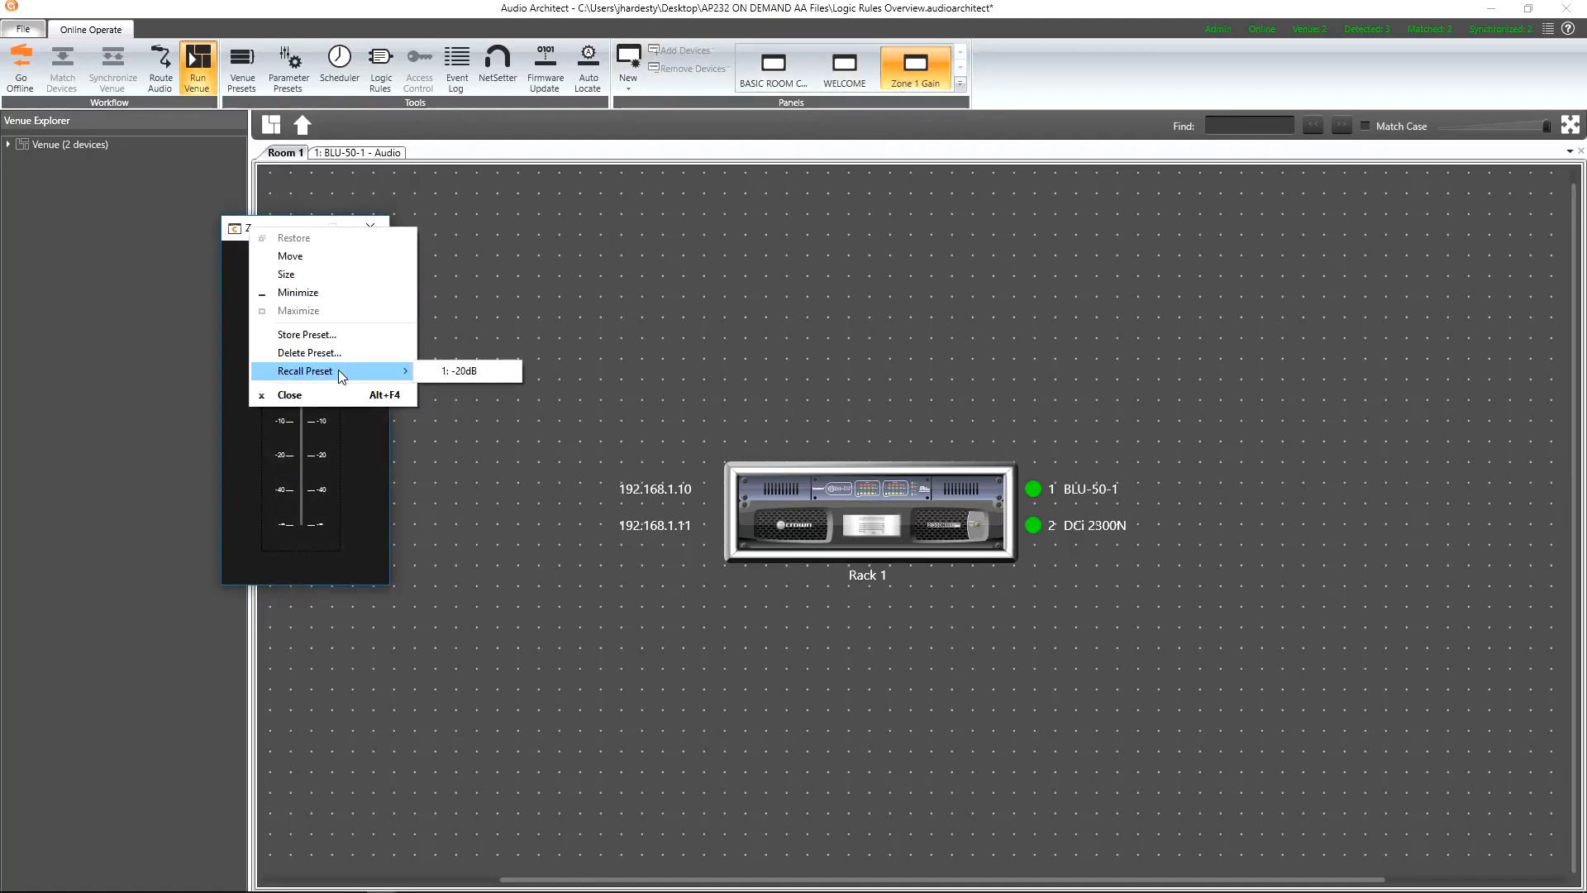
pyautogui.click(474, 306)
pyautogui.click(376, 231)
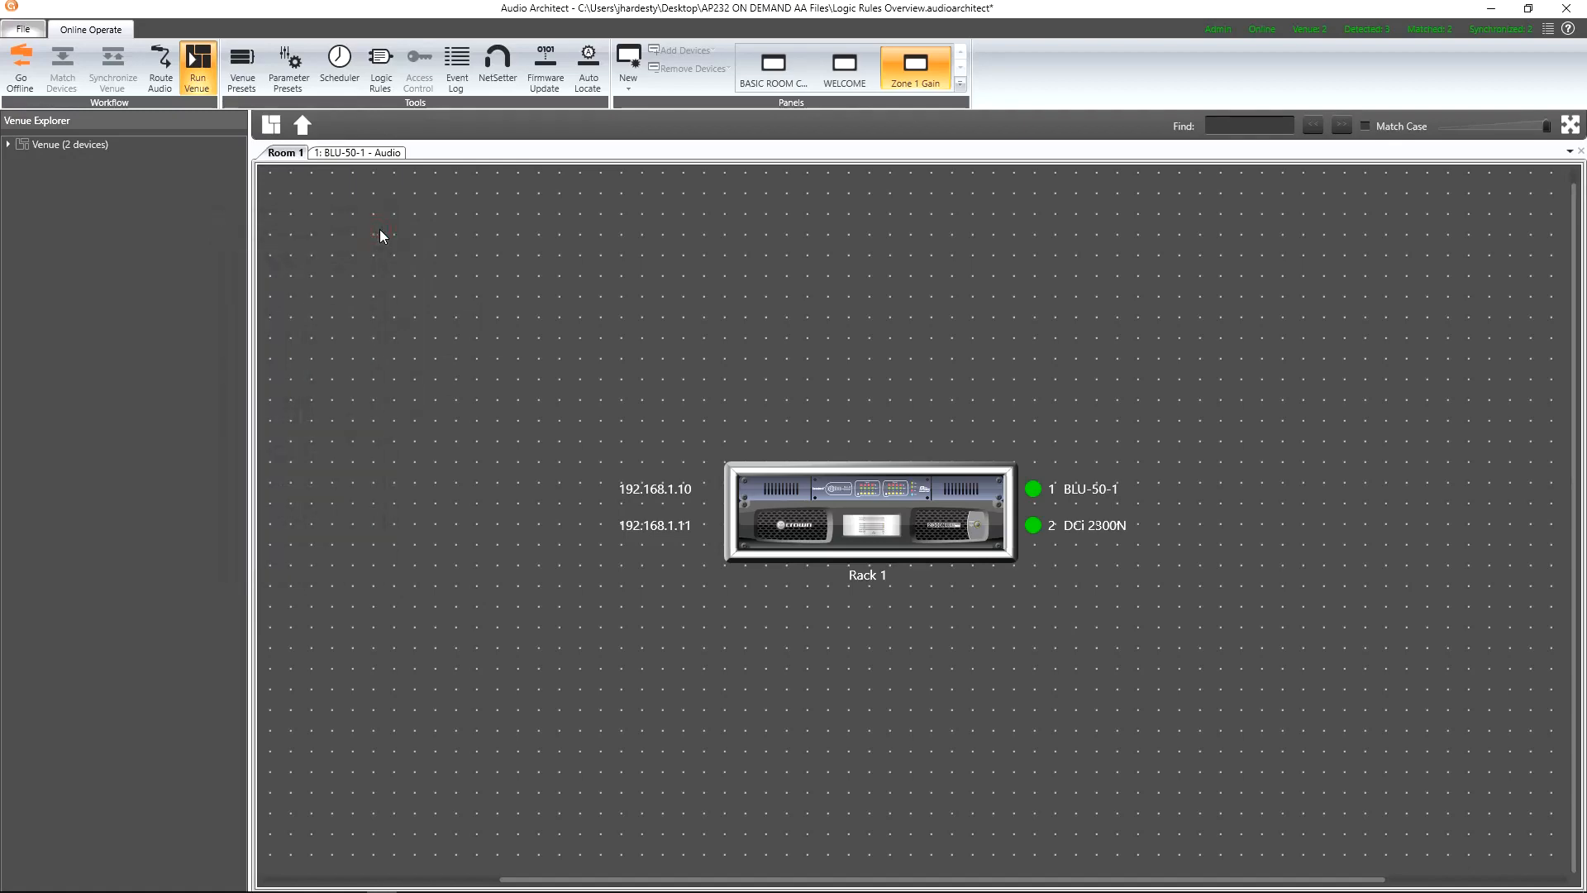
# Create a new logic rule named "Zone 1 Amp Standby Volume Decrease".
pyautogui.click(376, 89)
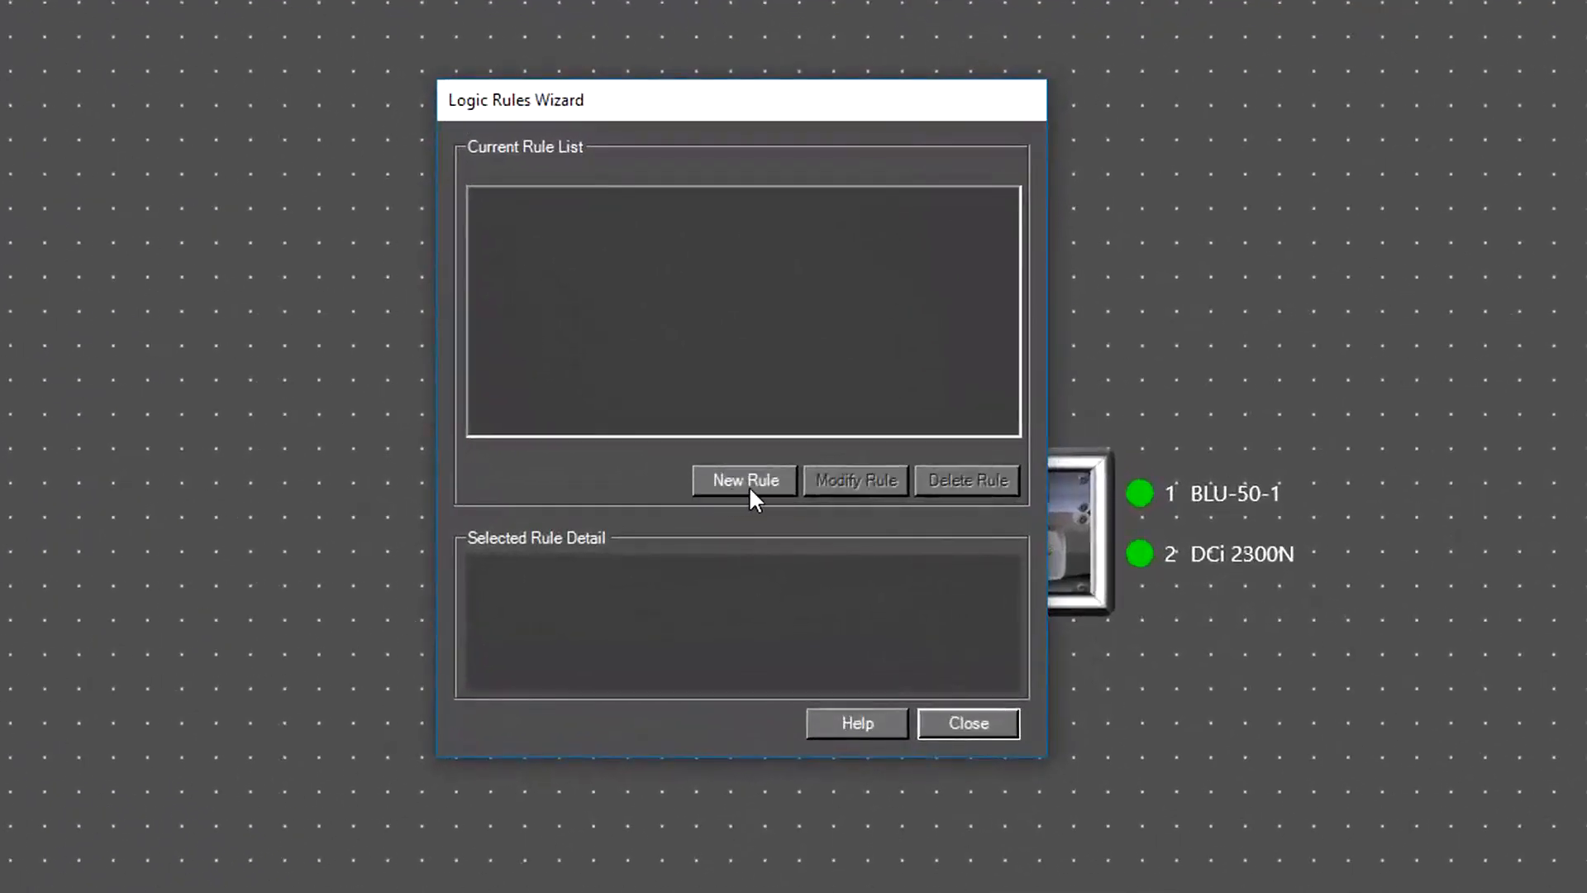
pyautogui.click(757, 485)
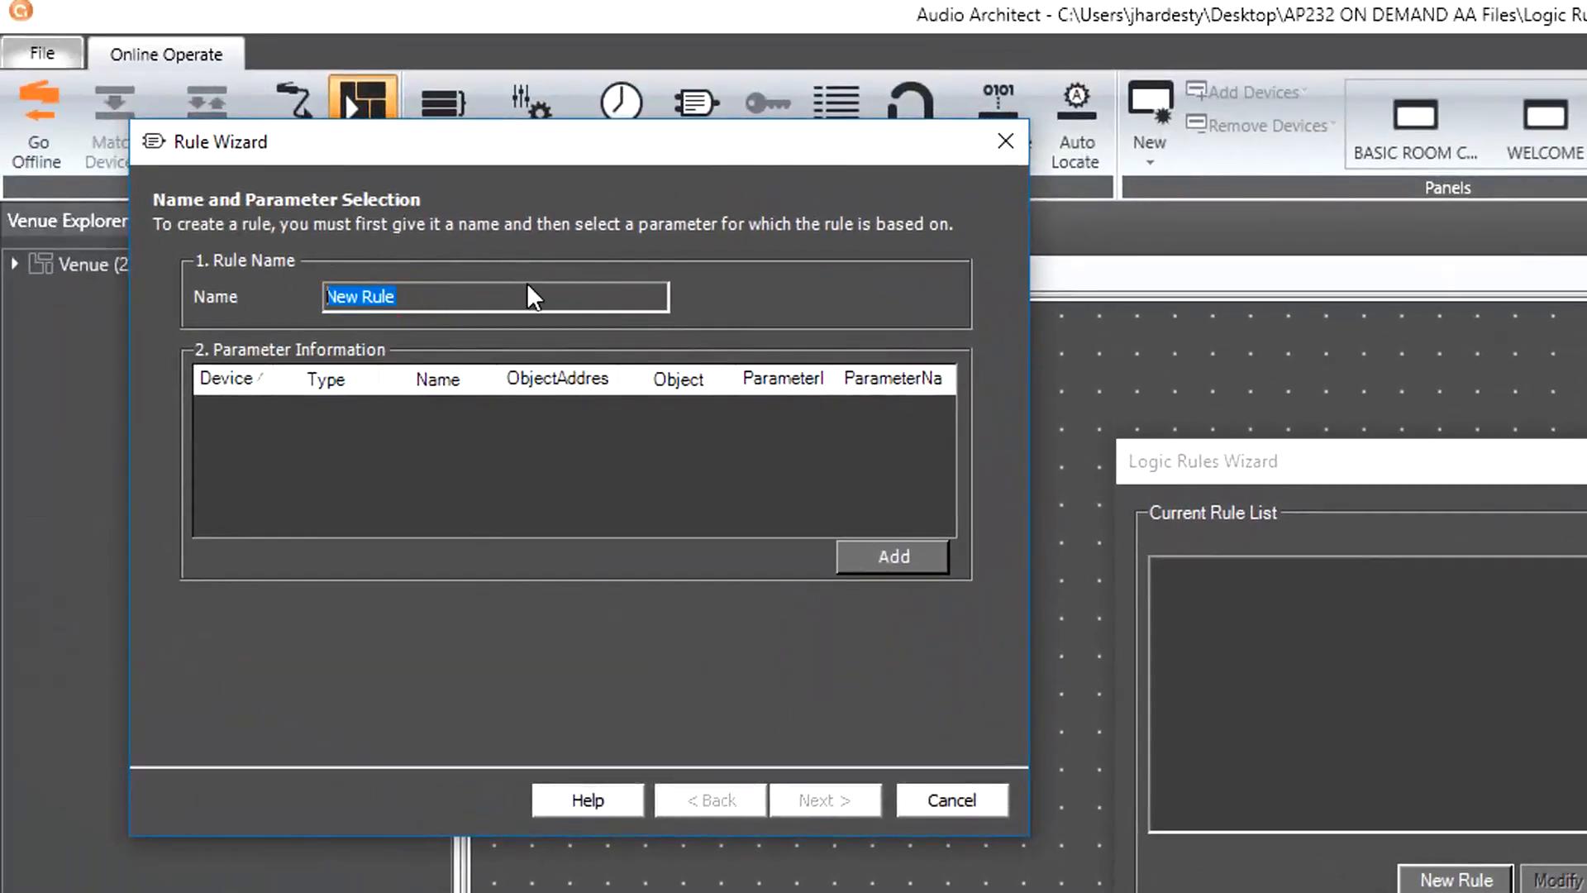
pyautogui.write('Zone 1 Amp S')
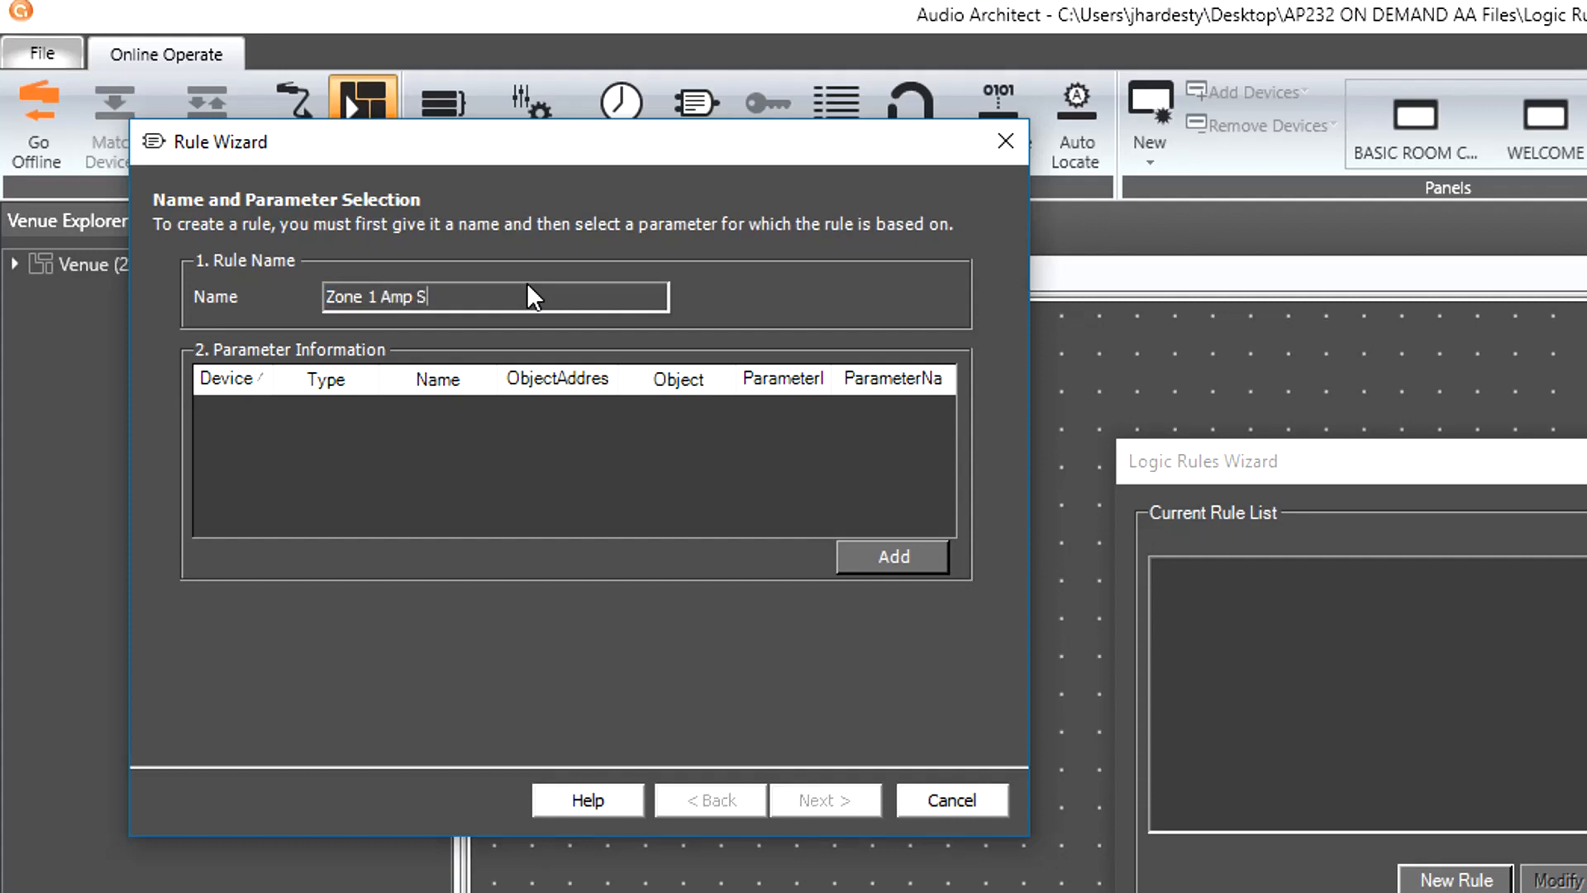
pyautogui.write('tandby Volume Decrease')
# Base the rule on the Enable parameter of the DCi 2300N's Ch1 Amp Output, finding it with "amp outpu" and "enable" searches.
pyautogui.click(855, 557)
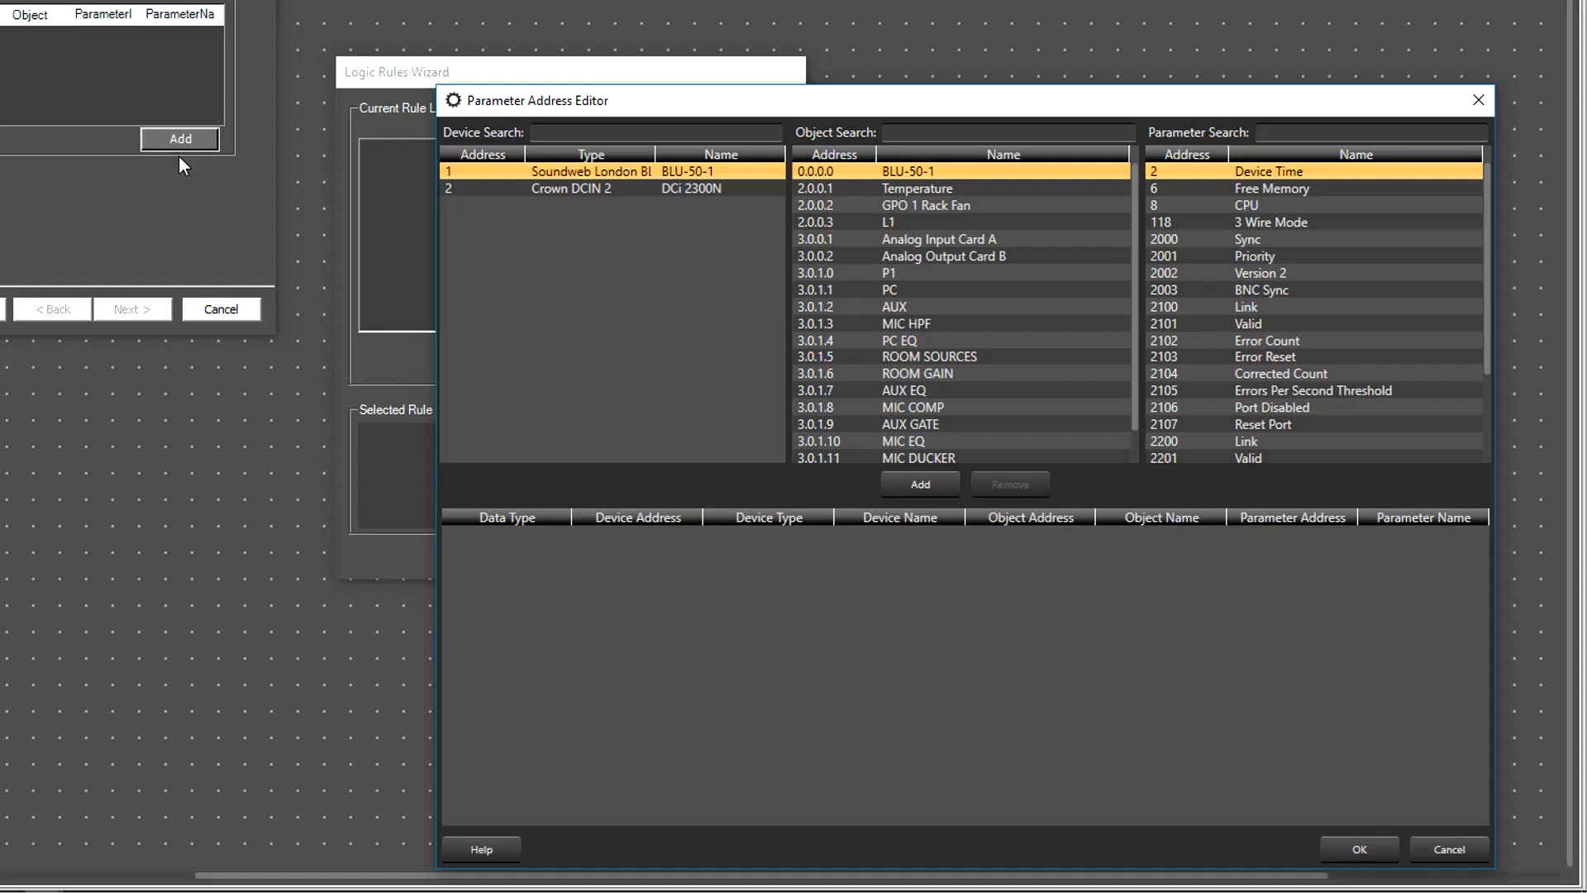
pyautogui.click(565, 191)
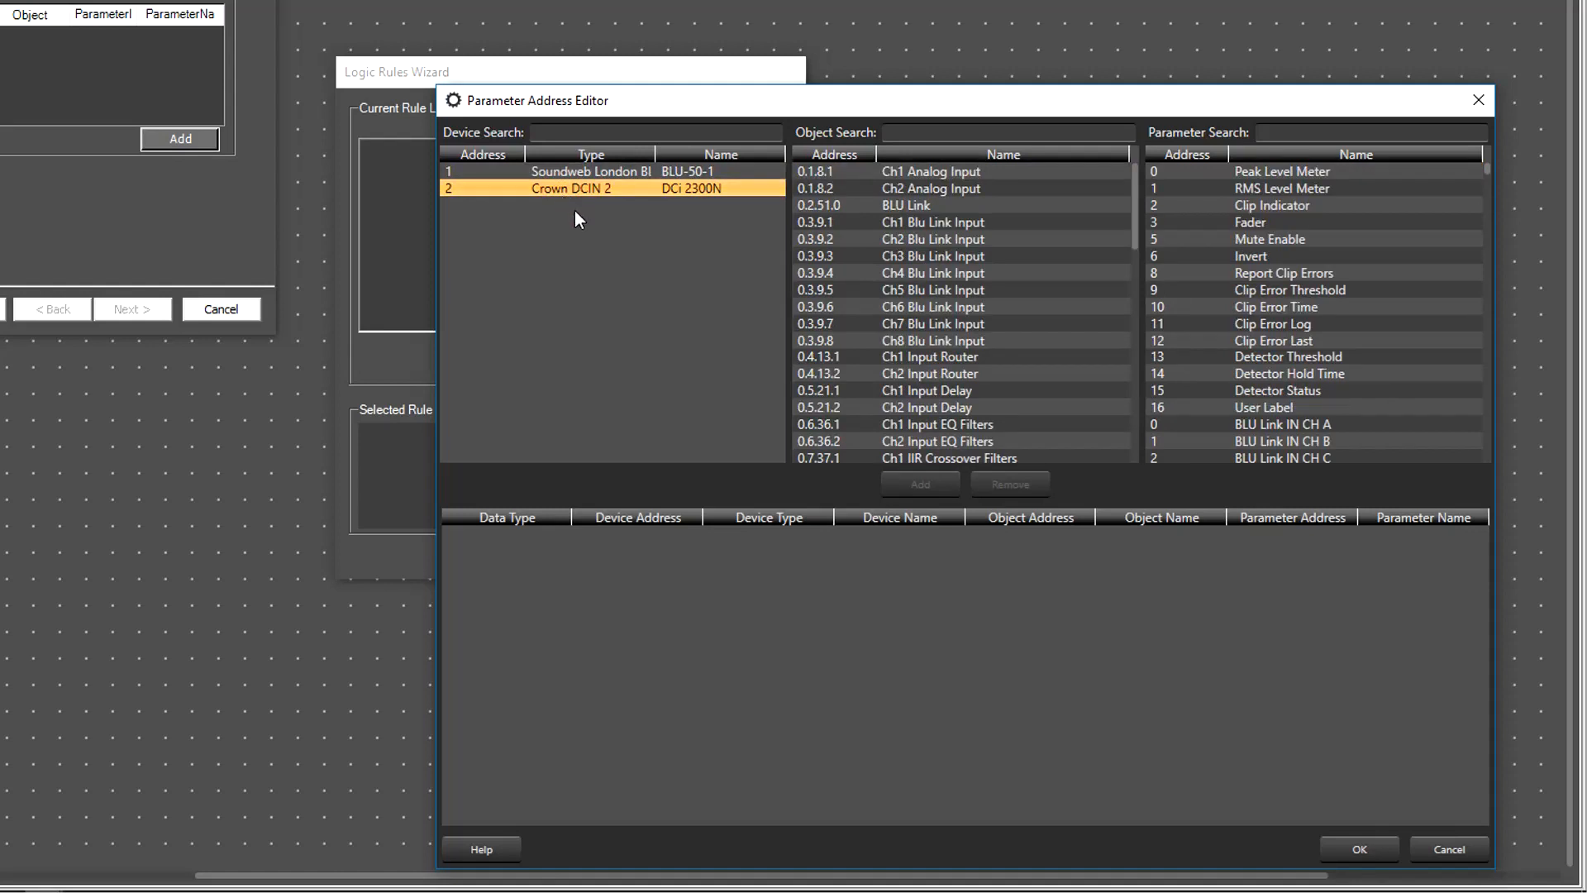
pyautogui.click(920, 132)
pyautogui.write('amp outpu')
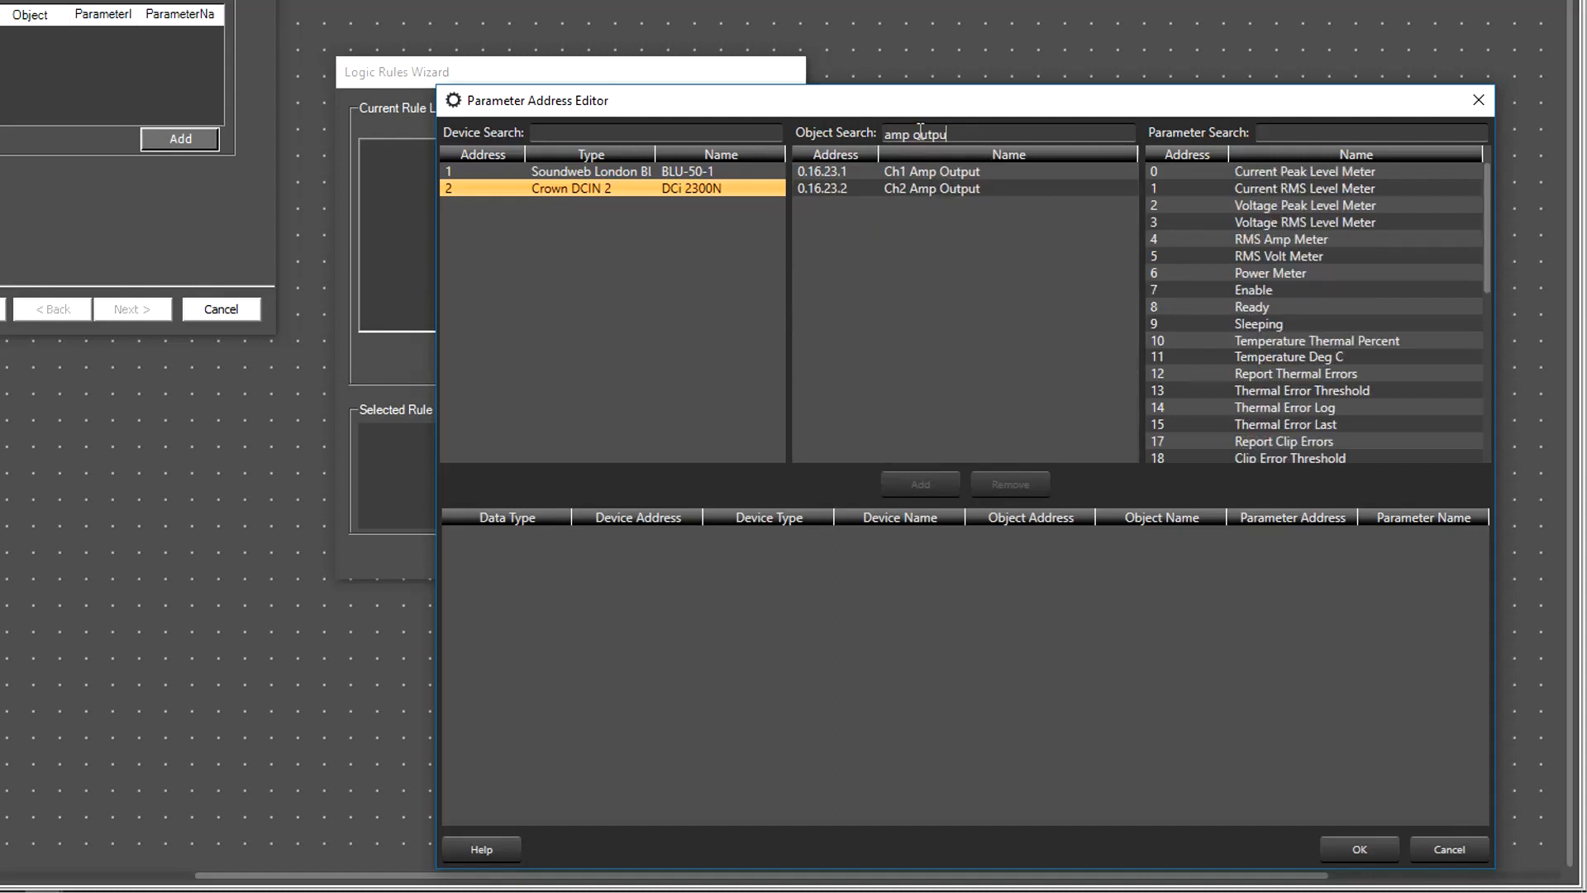
pyautogui.click(946, 172)
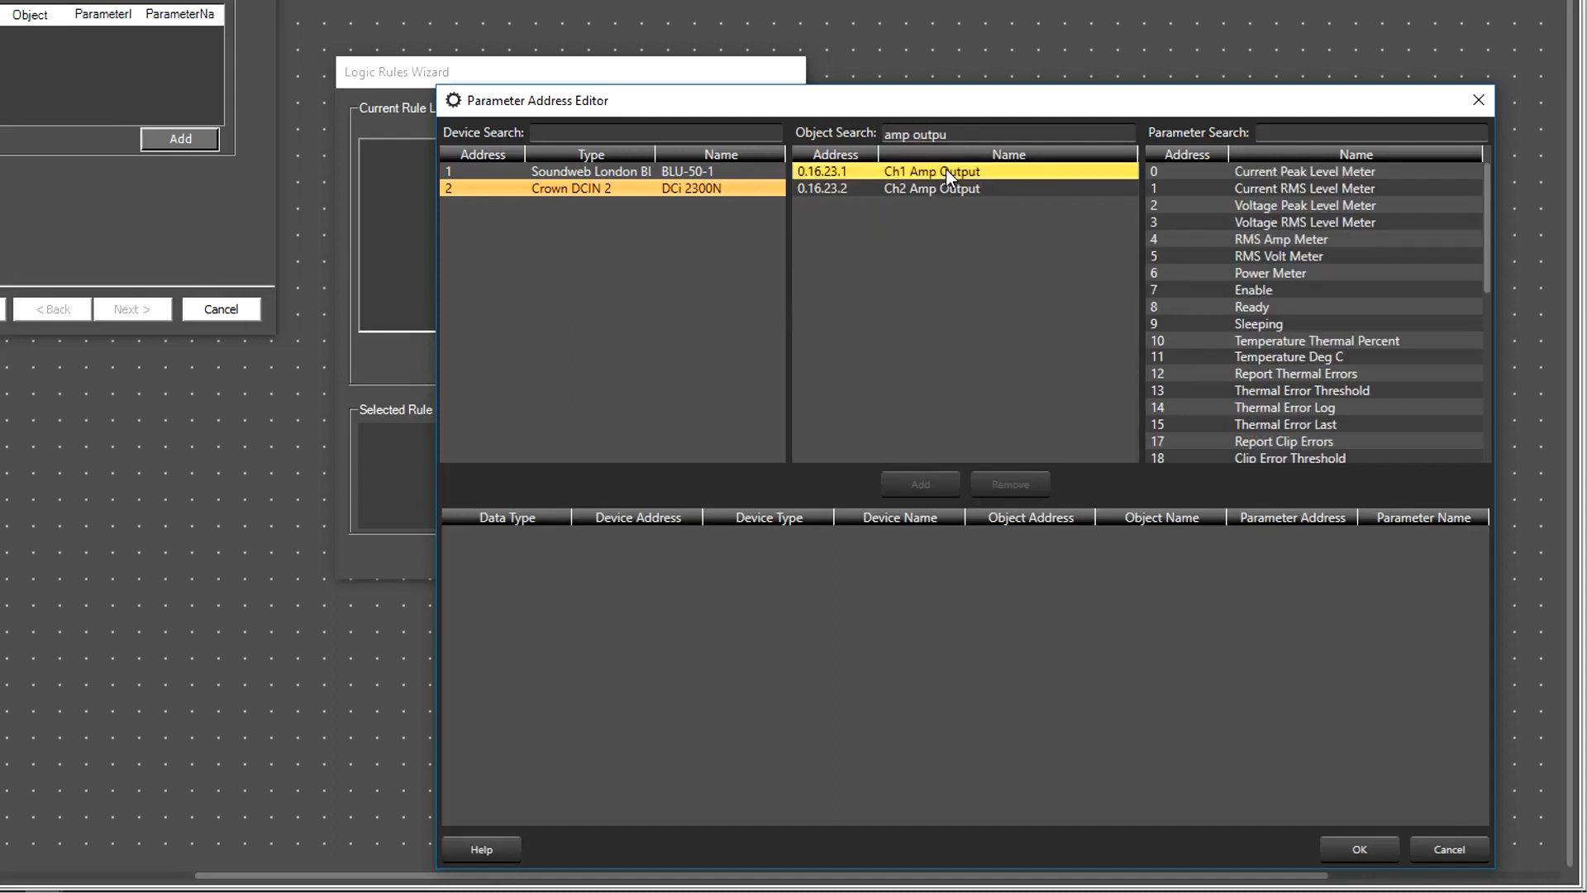
pyautogui.click(1291, 131)
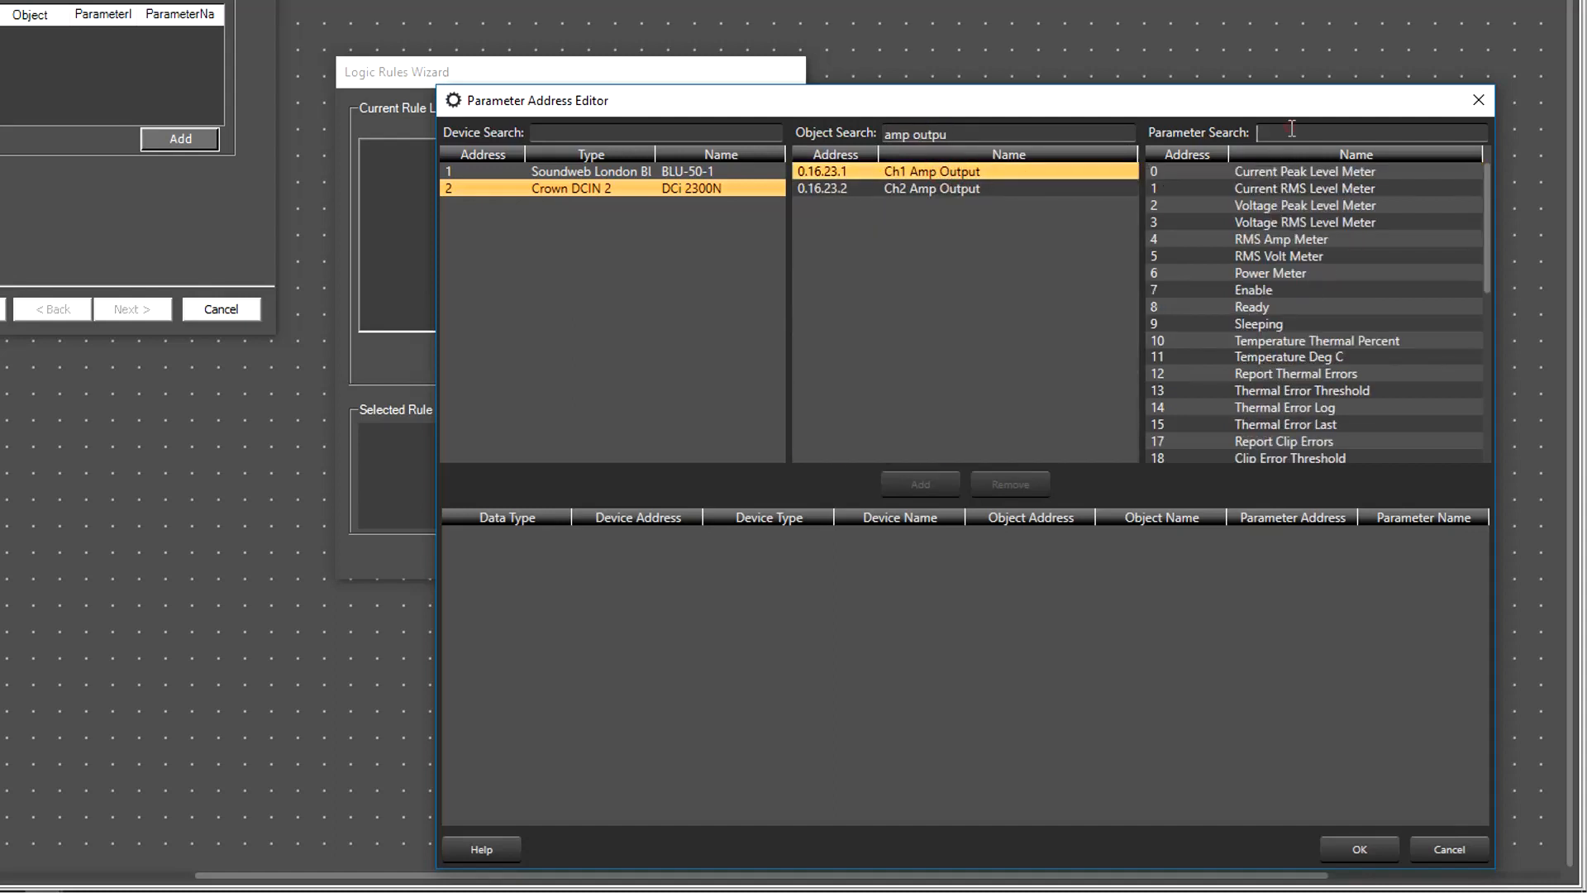
pyautogui.write('enable')
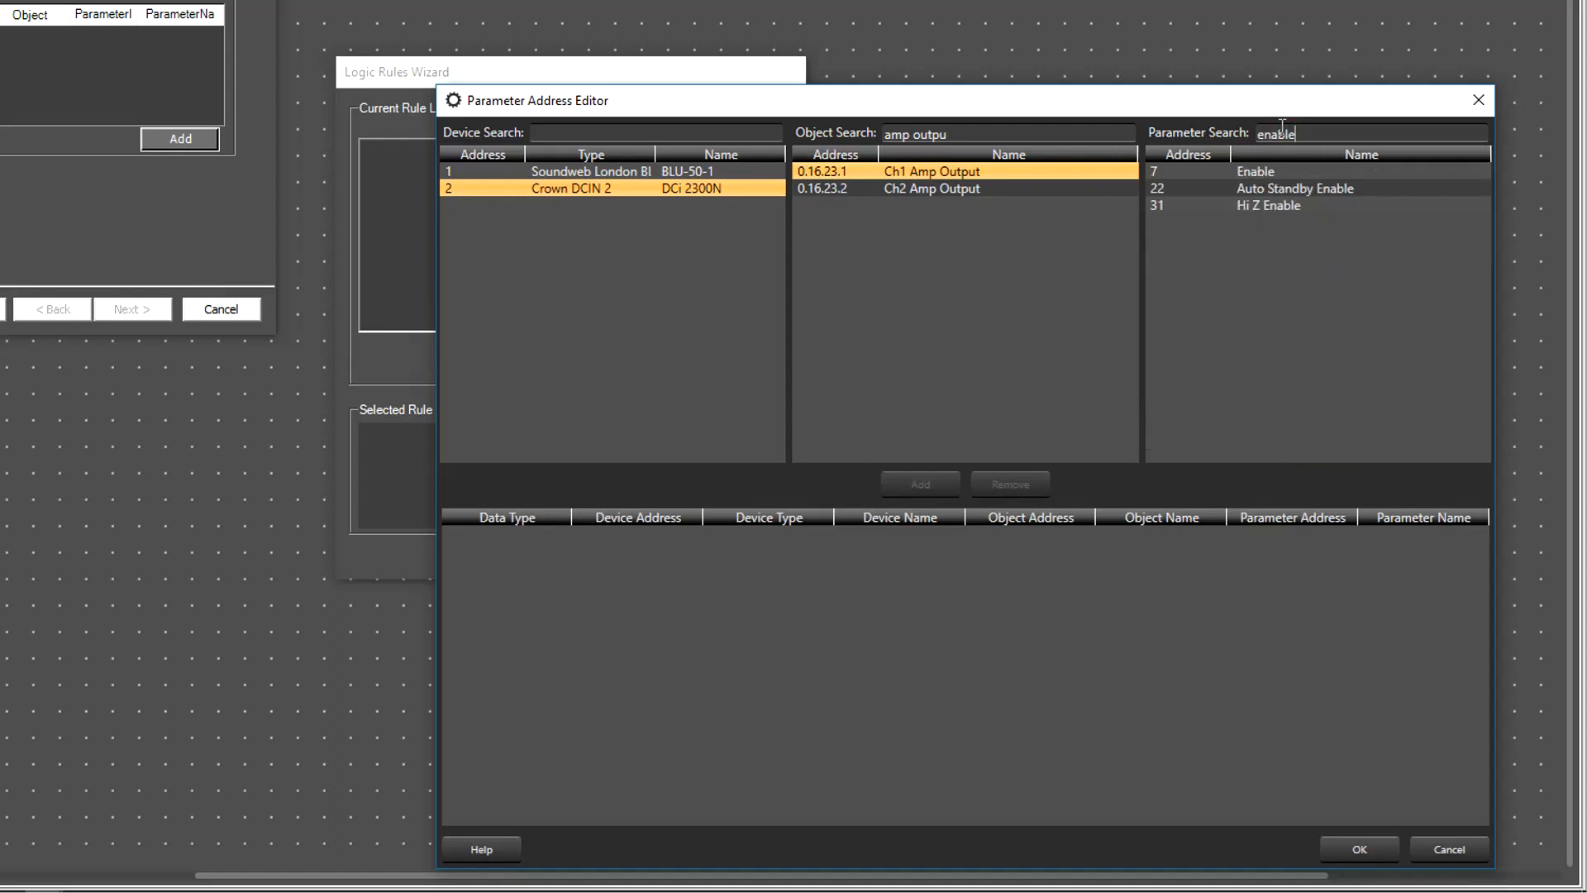
pyautogui.click(1274, 170)
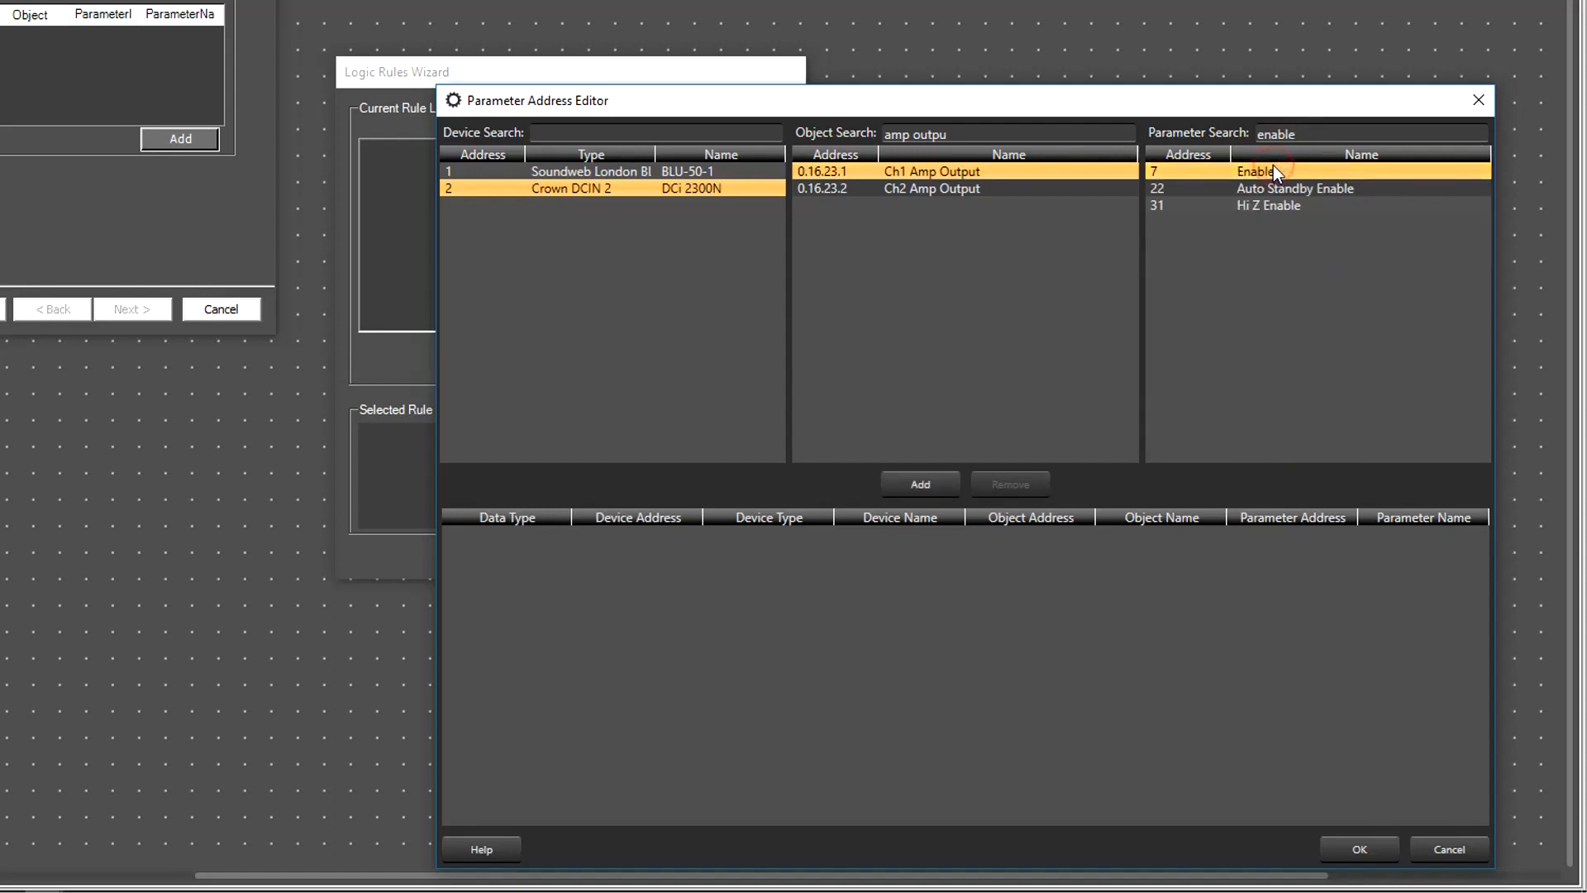
pyautogui.click(938, 491)
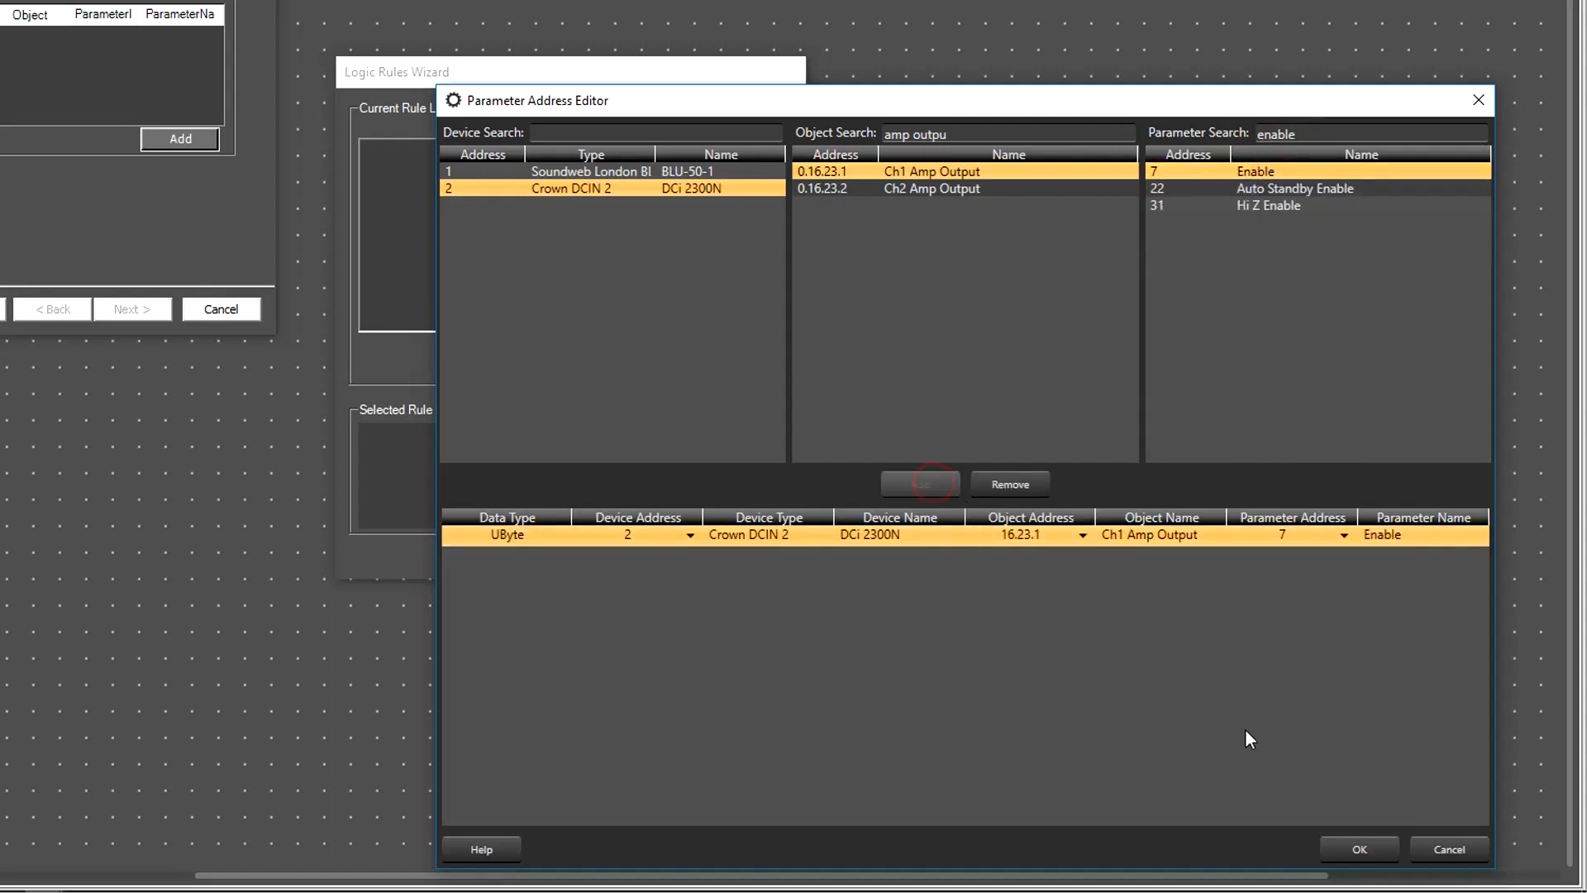
pyautogui.click(1364, 843)
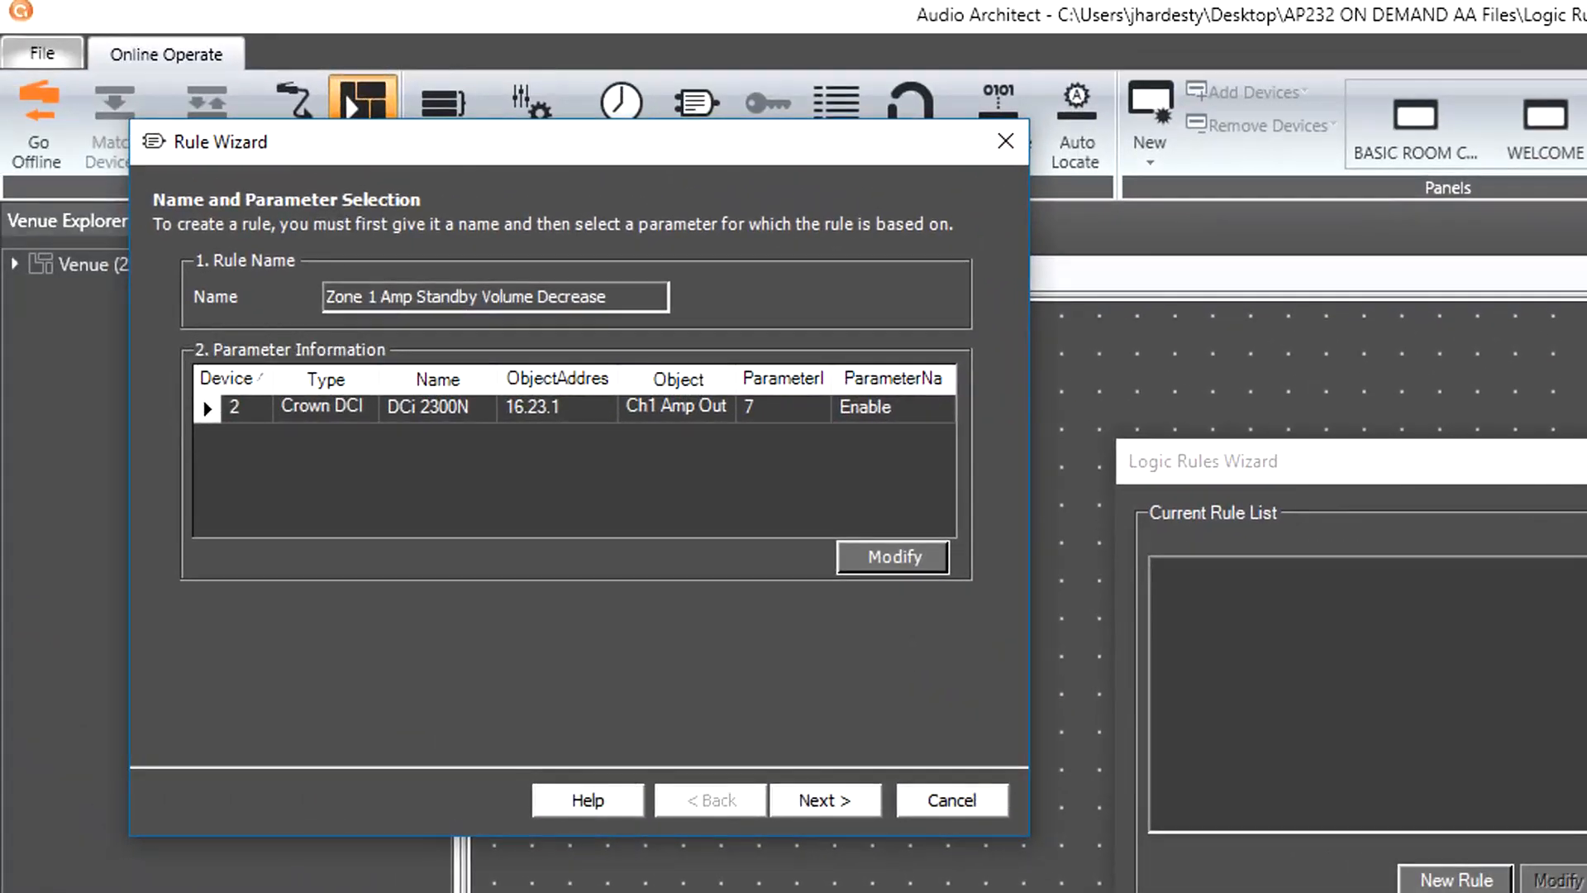
# Set the rule's condition to the Equal To operator with a threshold of 0.
pyautogui.click(795, 792)
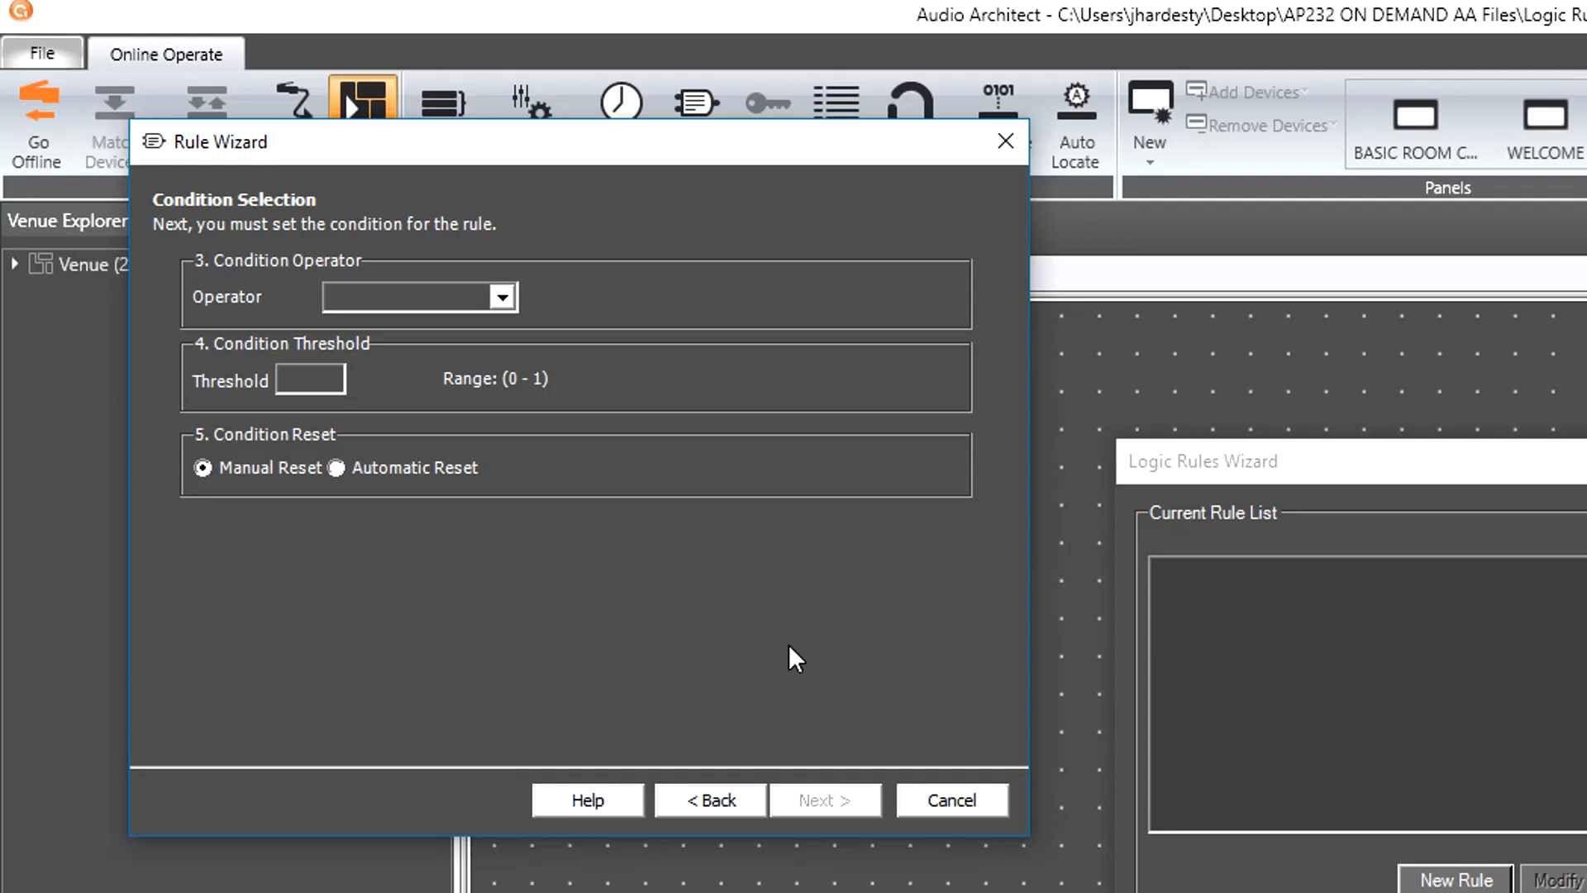
pyautogui.click(503, 299)
pyautogui.click(479, 359)
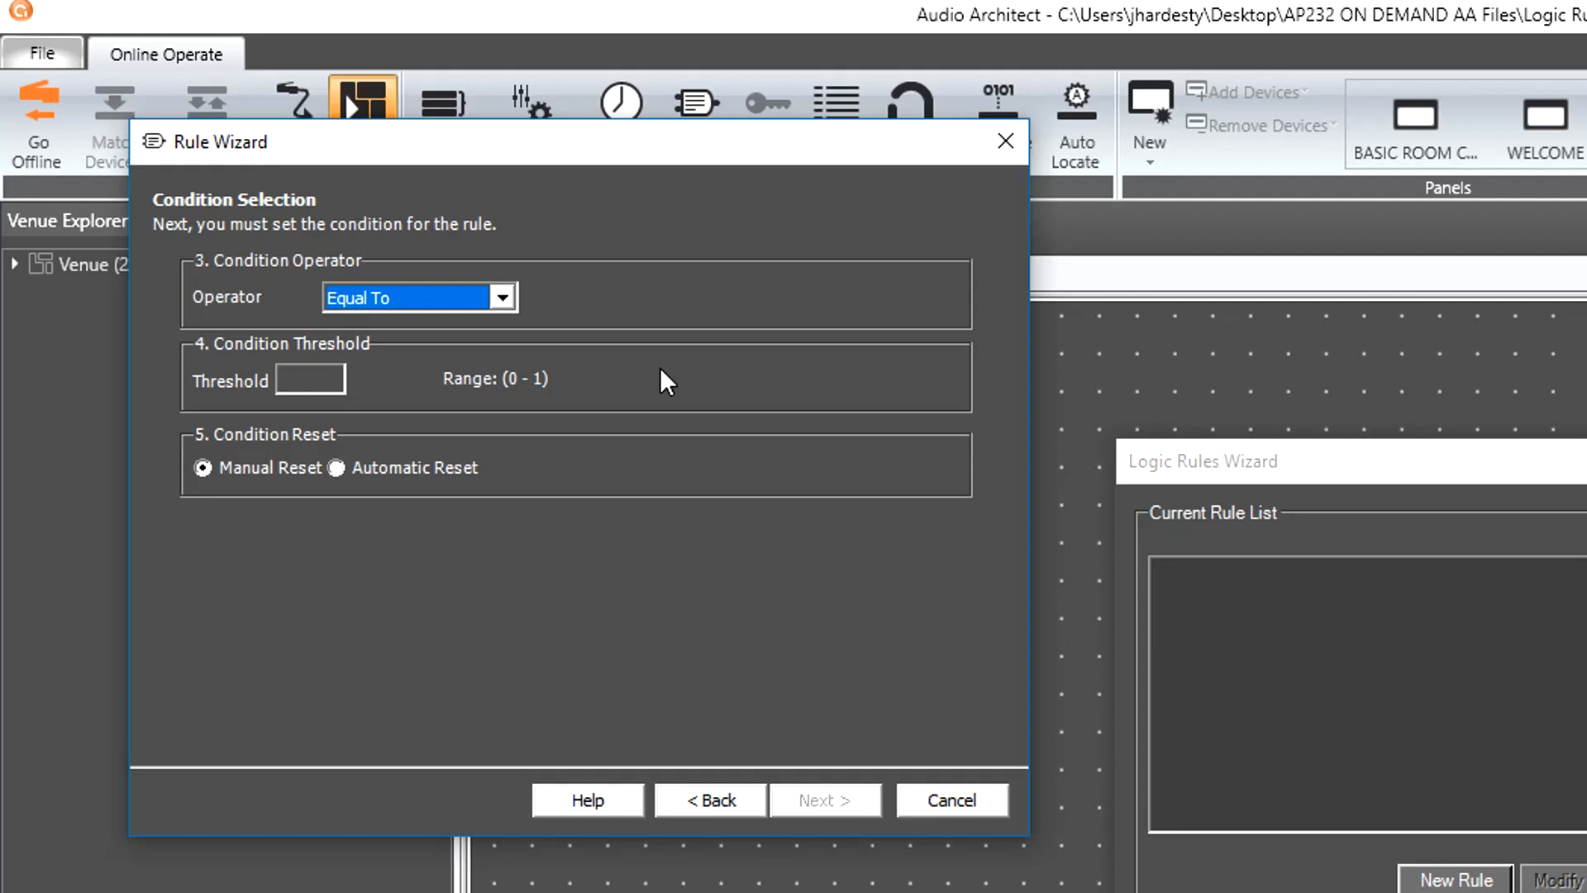
pyautogui.click(339, 383)
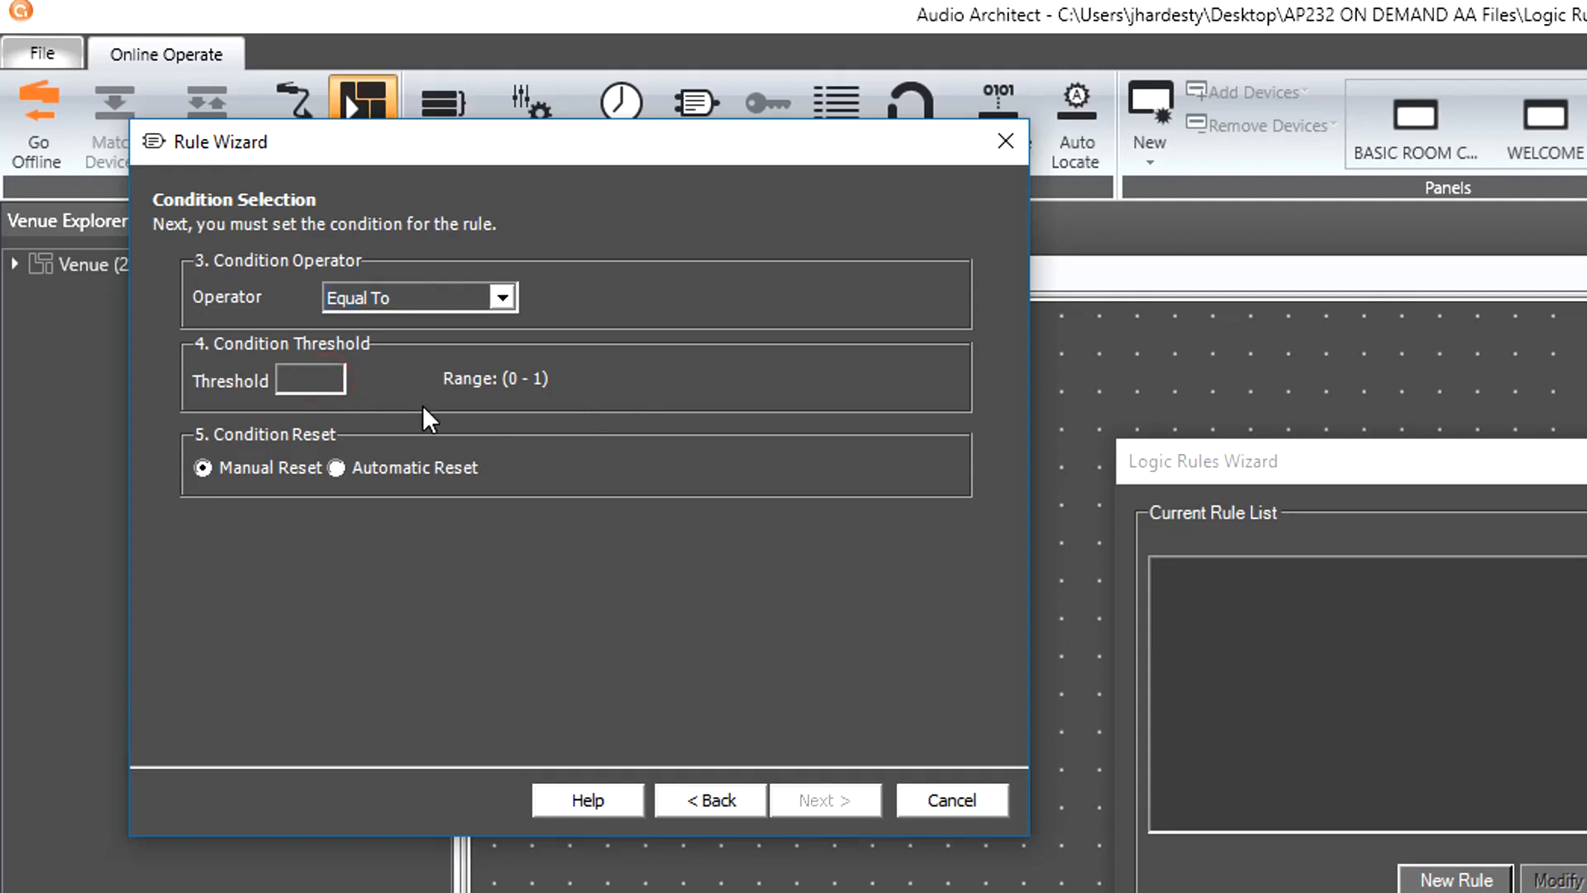
pyautogui.write('0')
pyautogui.click(825, 806)
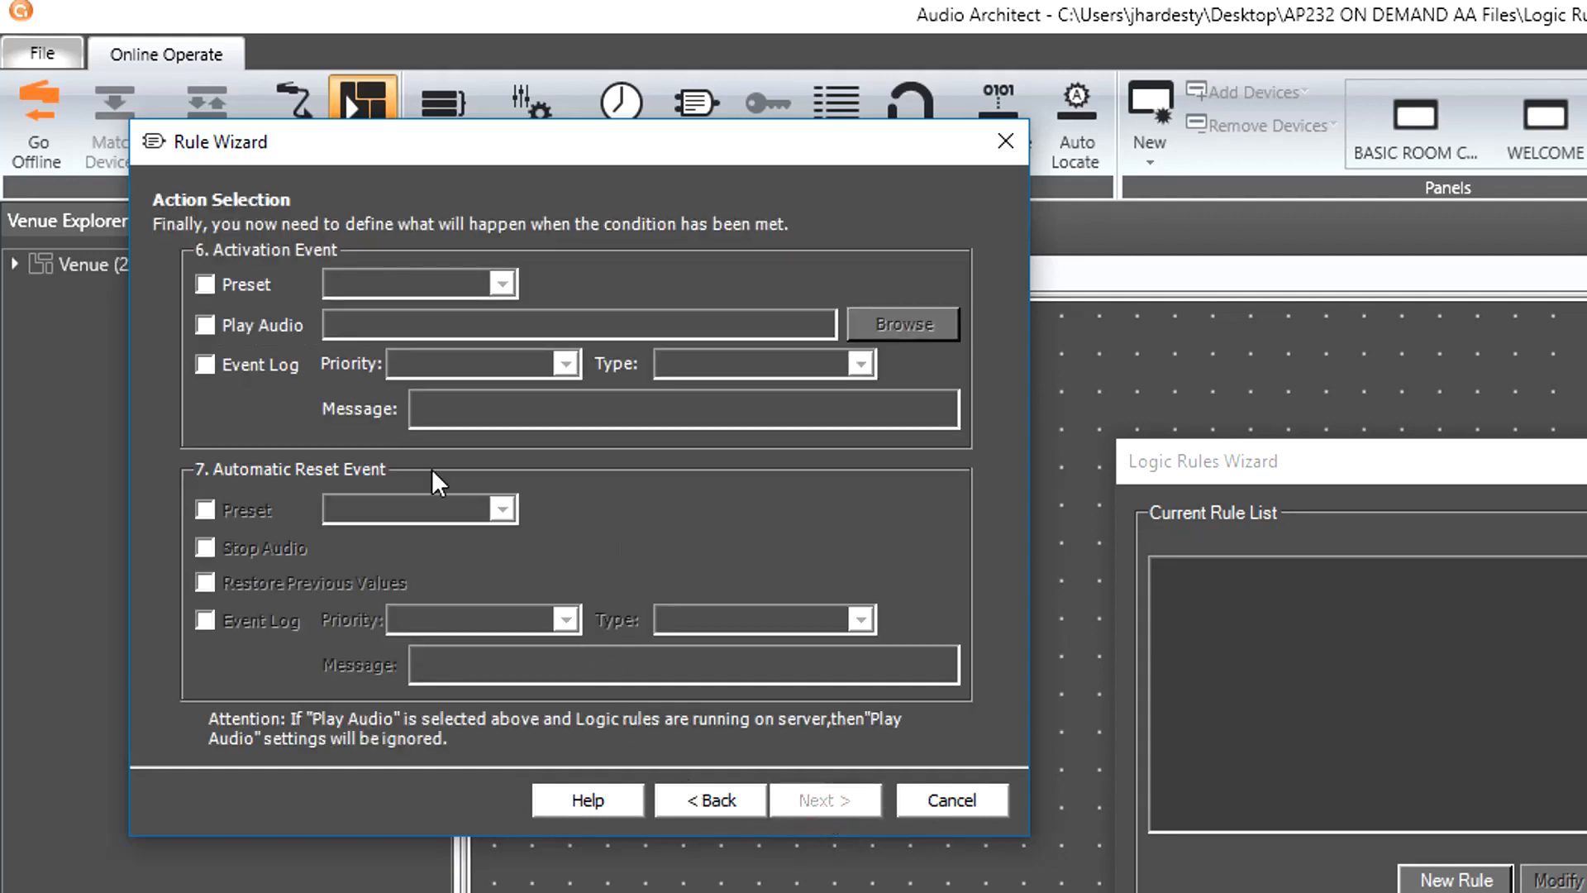
# Set the activation event to recall the panel preset "1 -20dB" on Zone 1 Gain.
pyautogui.click(204, 284)
pyautogui.click(374, 286)
pyautogui.click(384, 313)
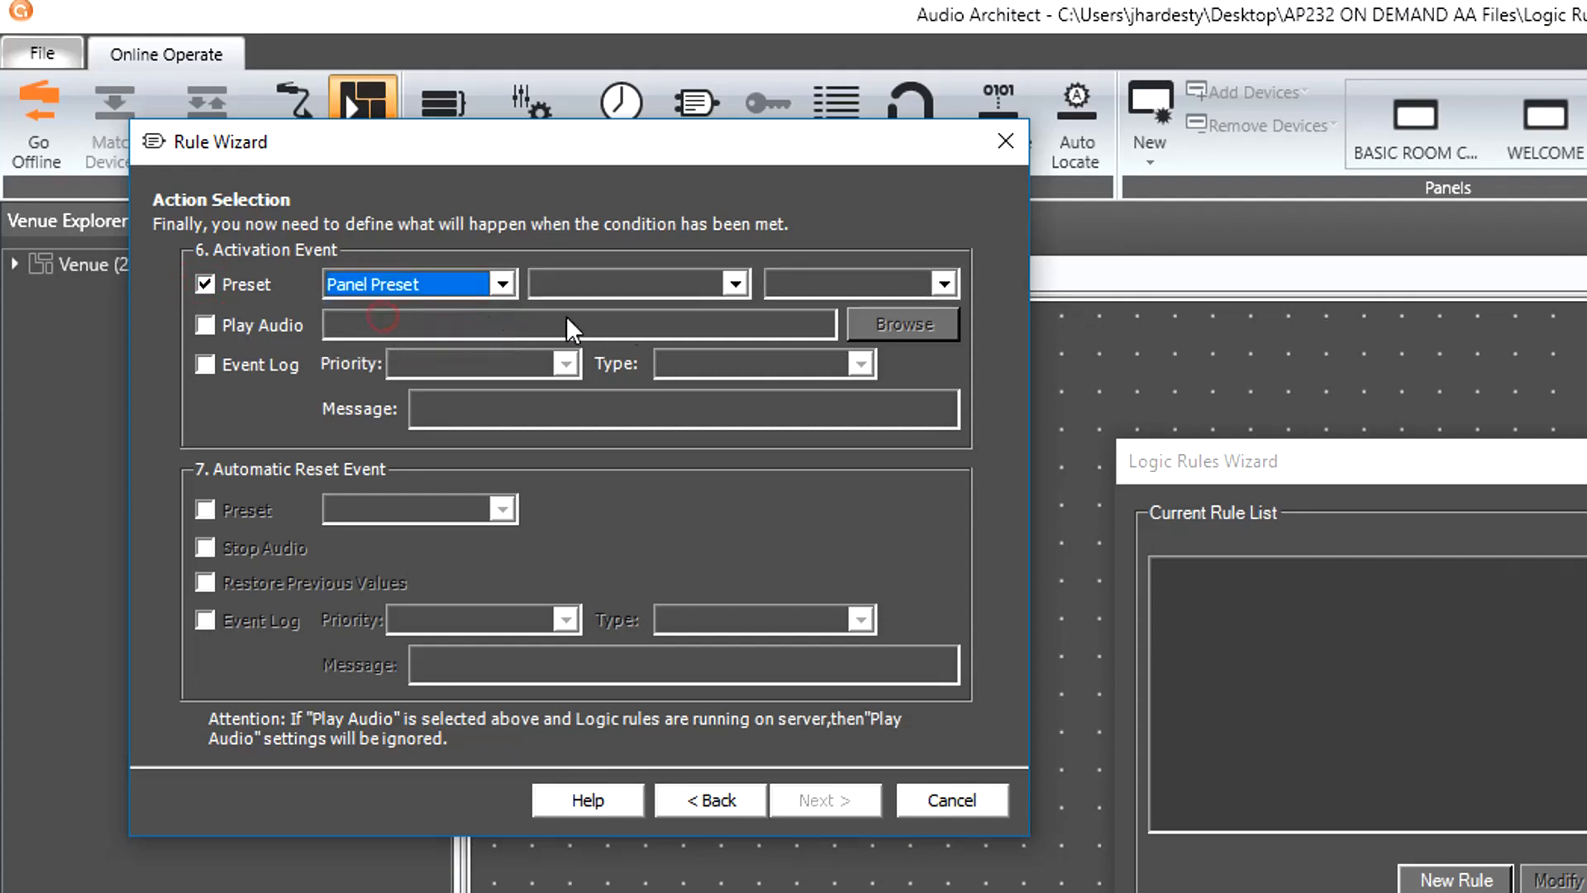
pyautogui.click(618, 285)
pyautogui.click(604, 349)
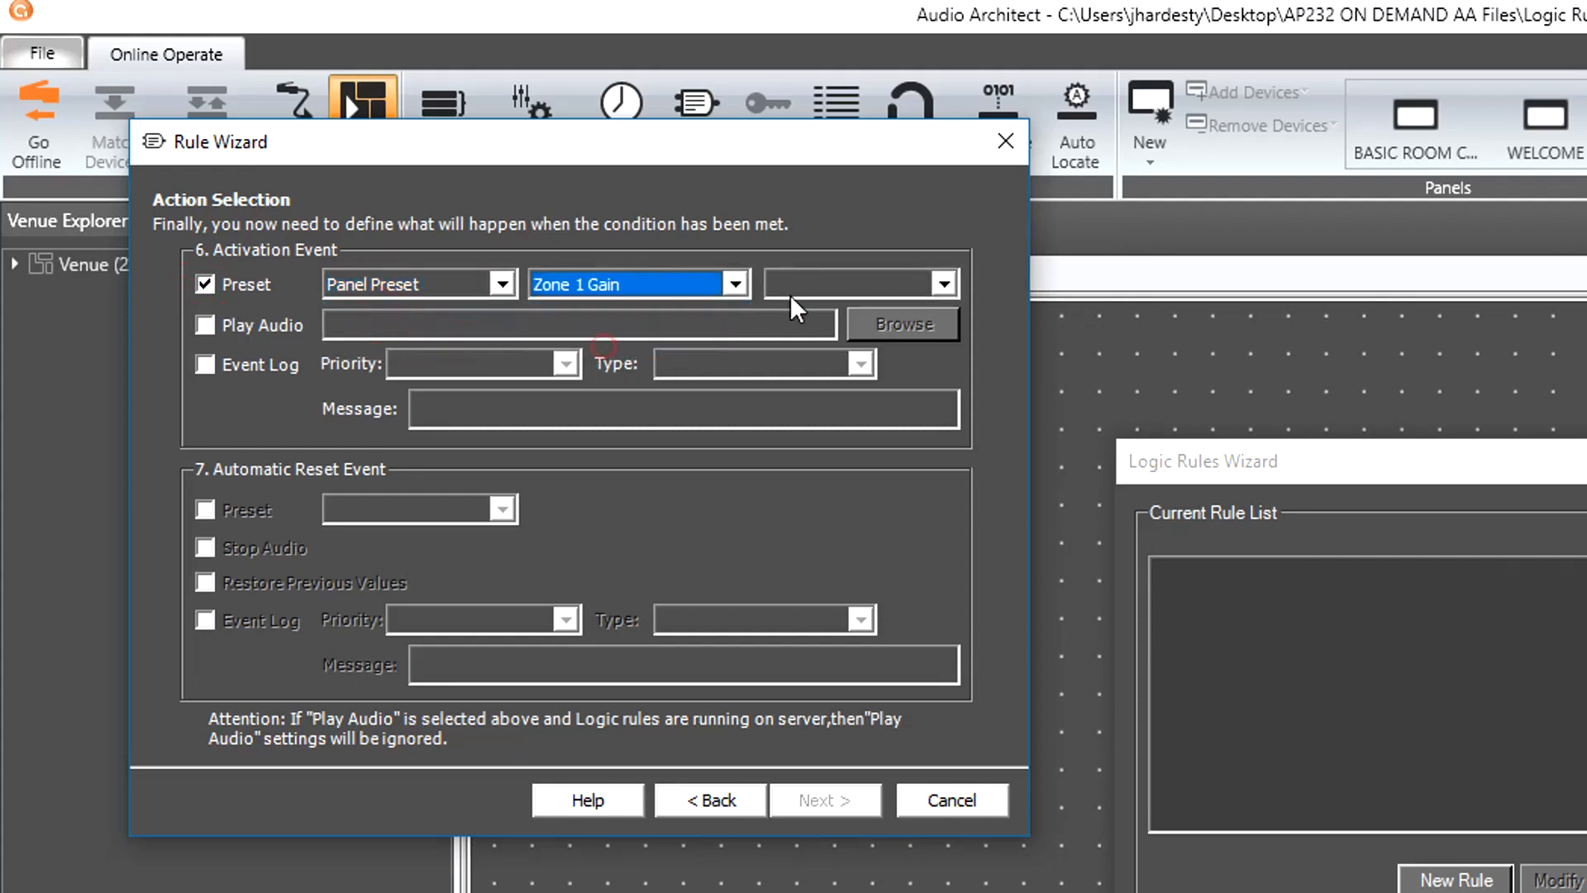
pyautogui.click(813, 279)
pyautogui.click(815, 311)
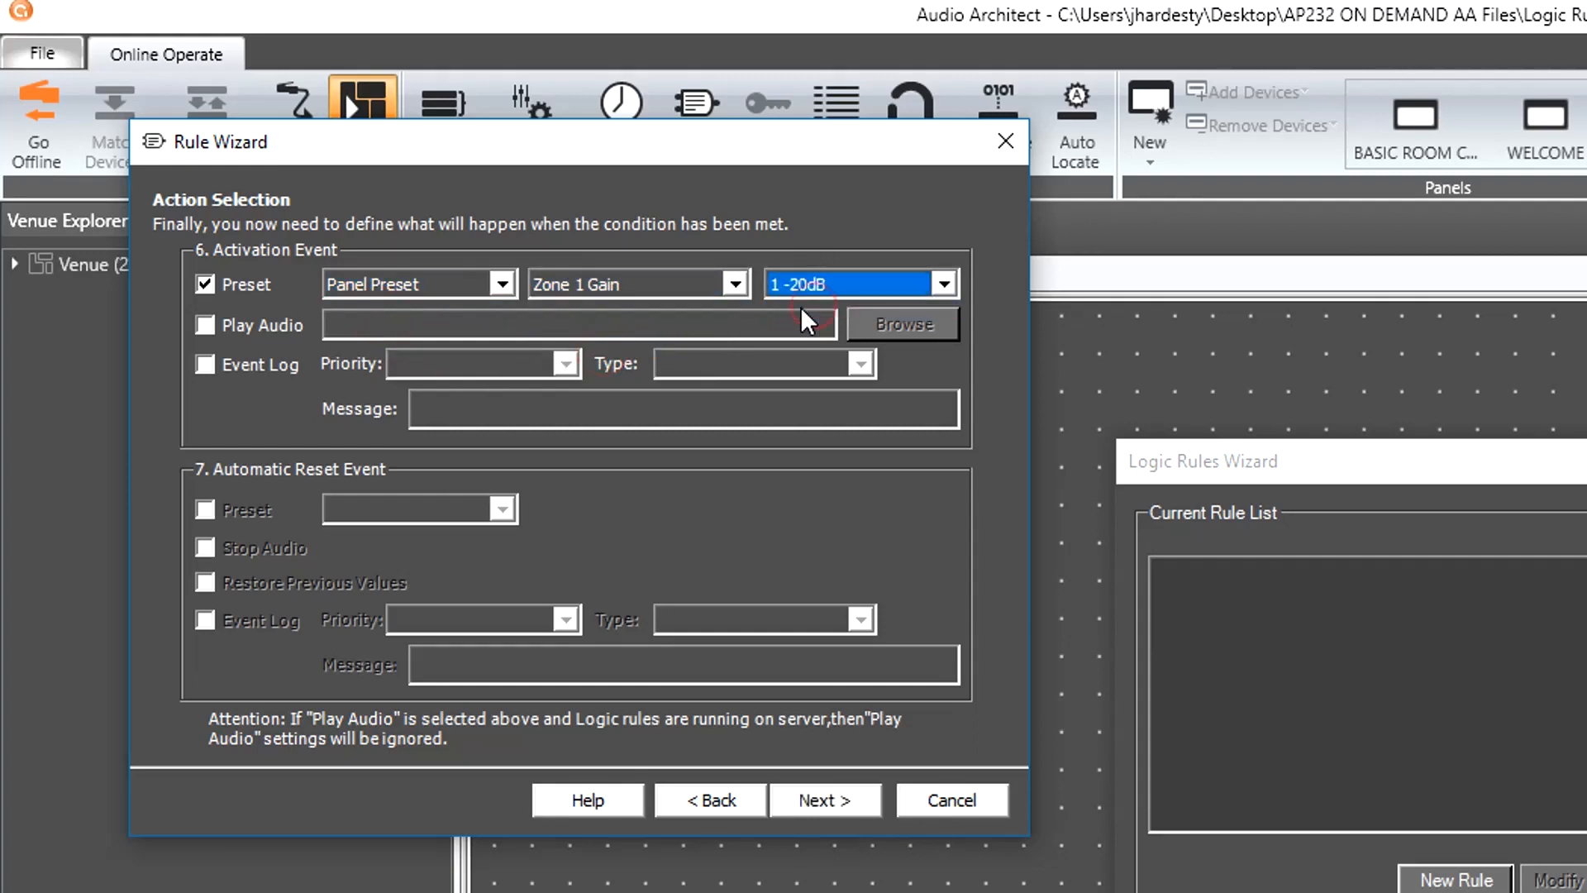
# Log the activation as a Medium priority Info event with message "Amp Ch. 1 placed into standby. Setting level to -20dB for future use.".
pyautogui.click(205, 365)
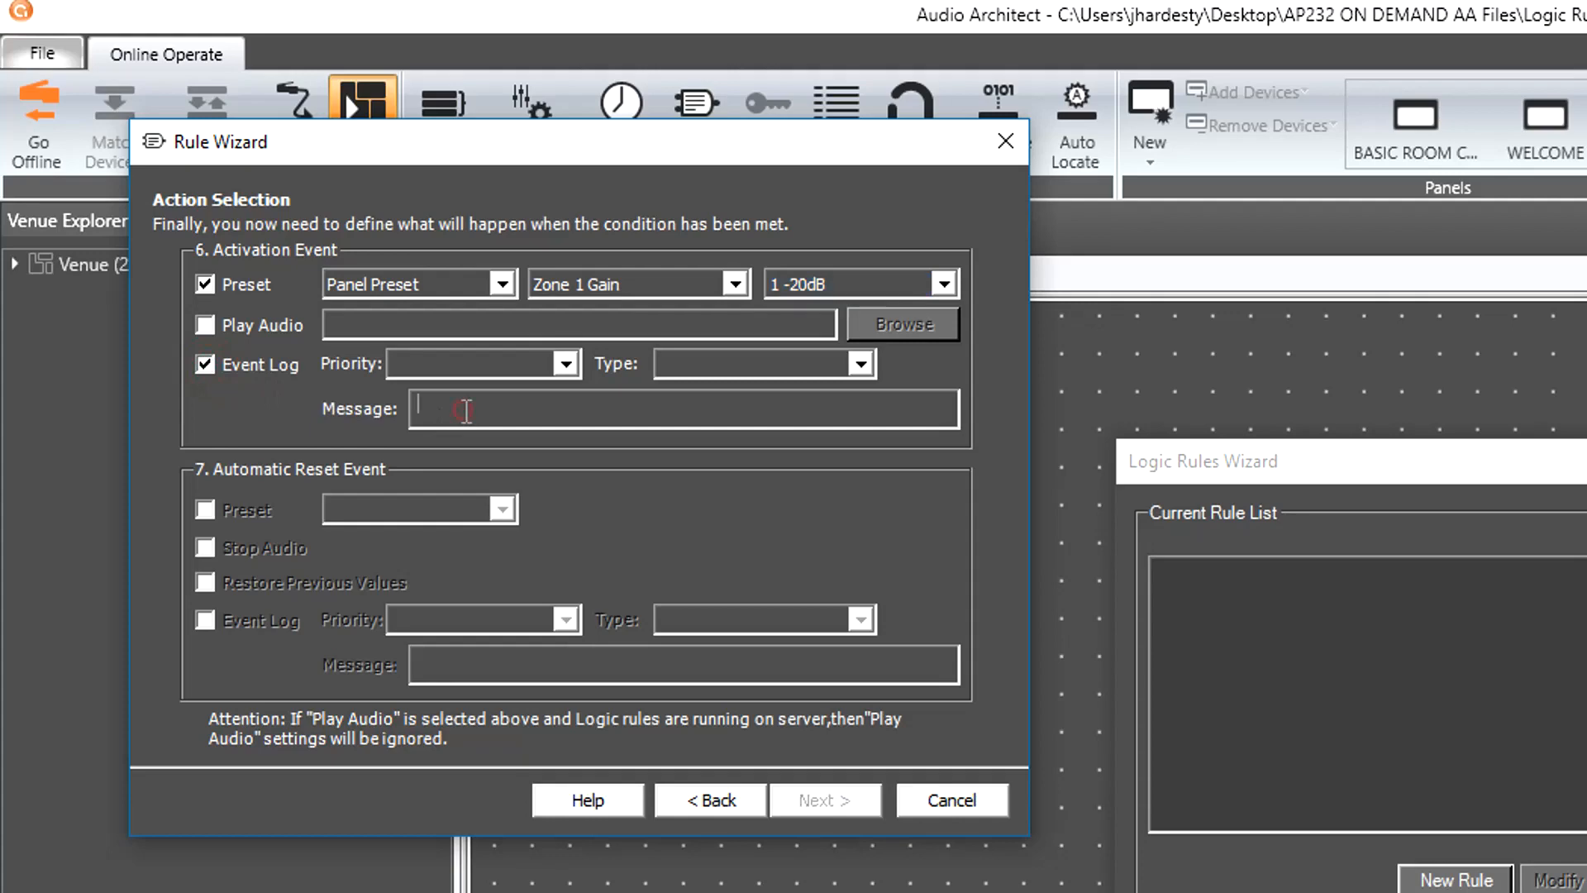
pyautogui.write('Amp Ch. 1 placed into standby. Setting level to -20dB for future use.')
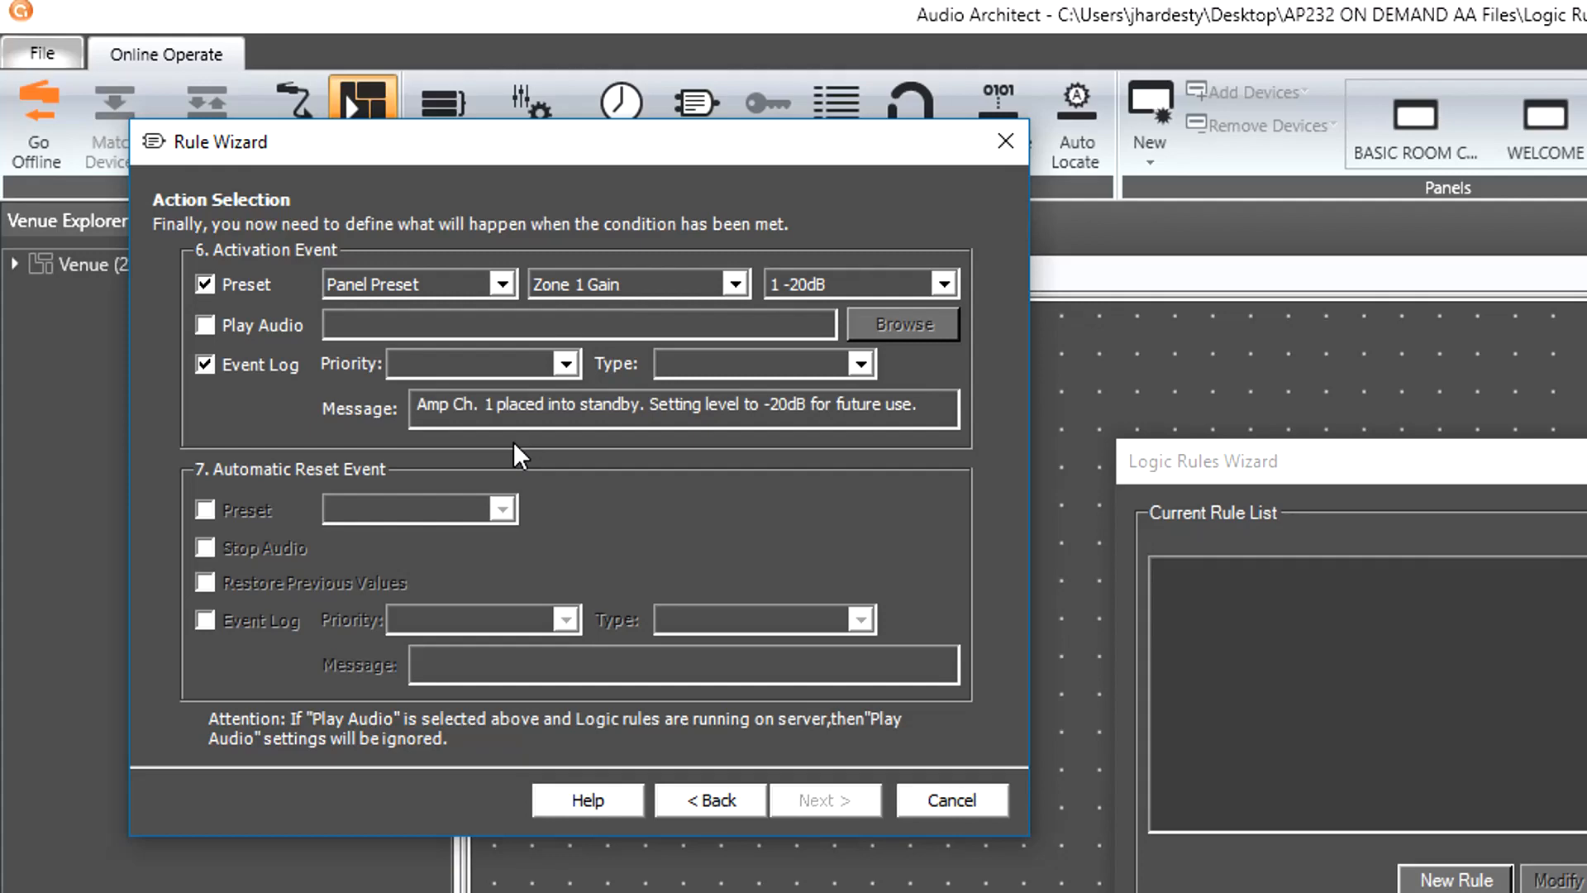
pyautogui.click(556, 364)
pyautogui.click(544, 404)
pyautogui.click(861, 364)
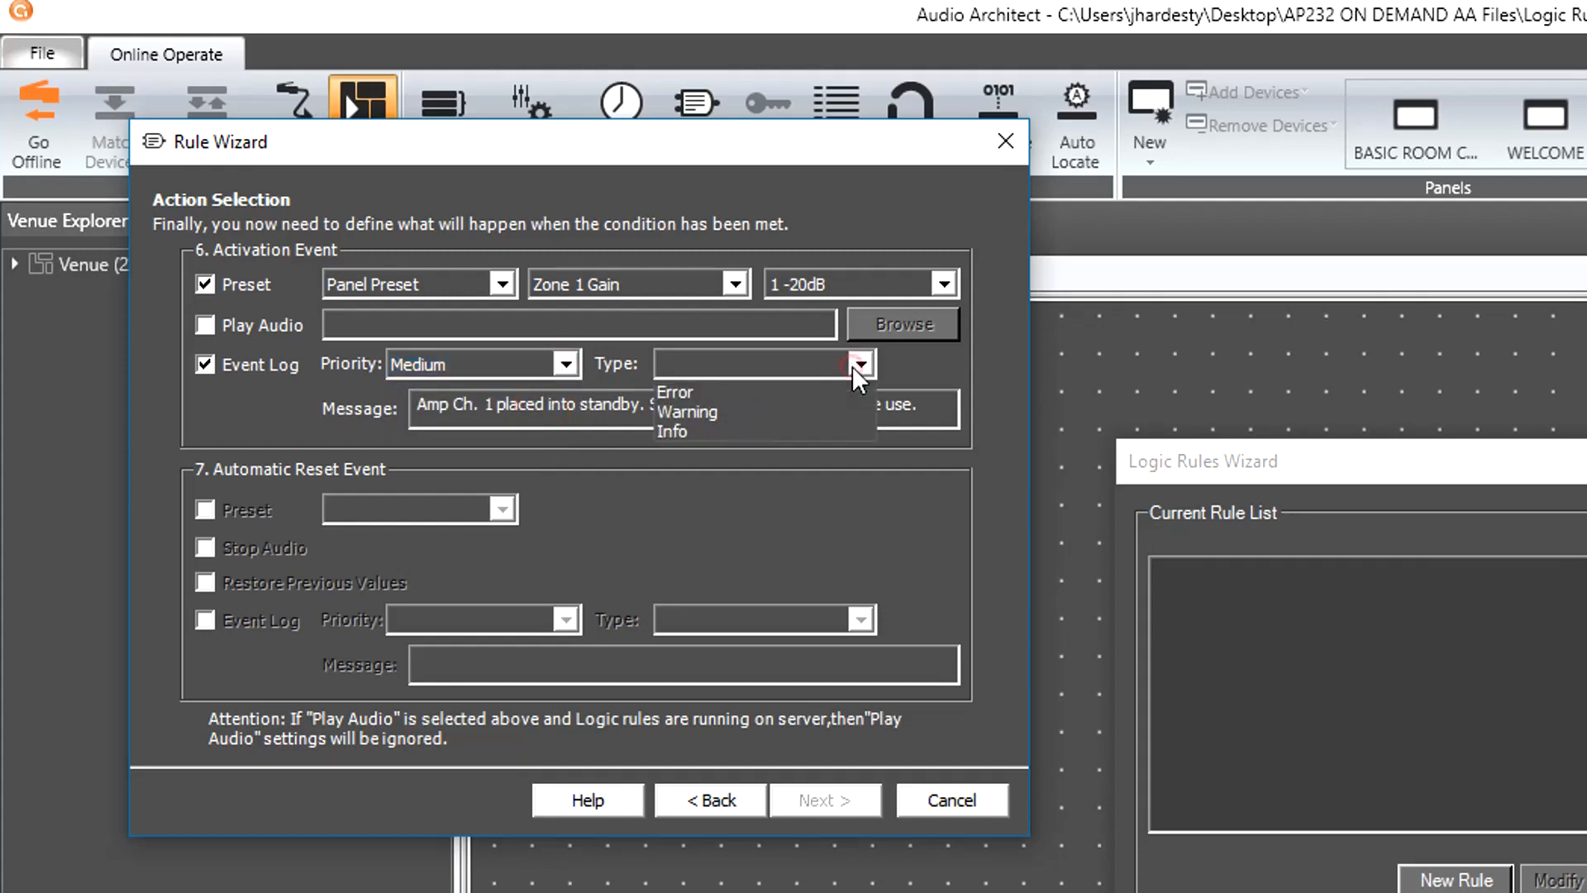
pyautogui.click(808, 427)
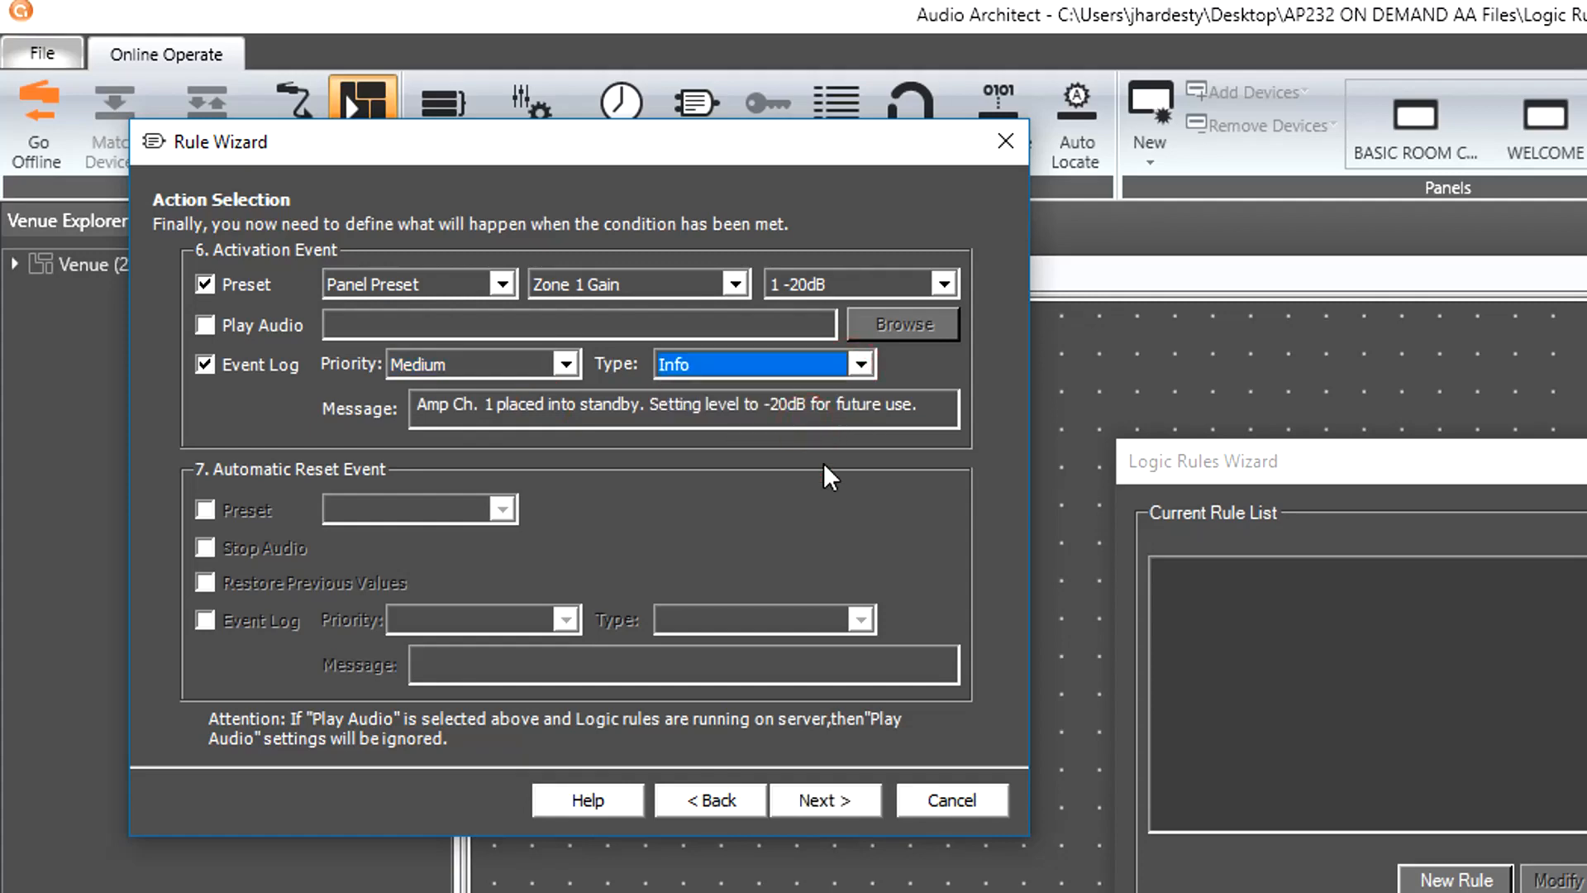
# Finish the rule from its summary and close the Logic Rules Wizard.
pyautogui.click(822, 800)
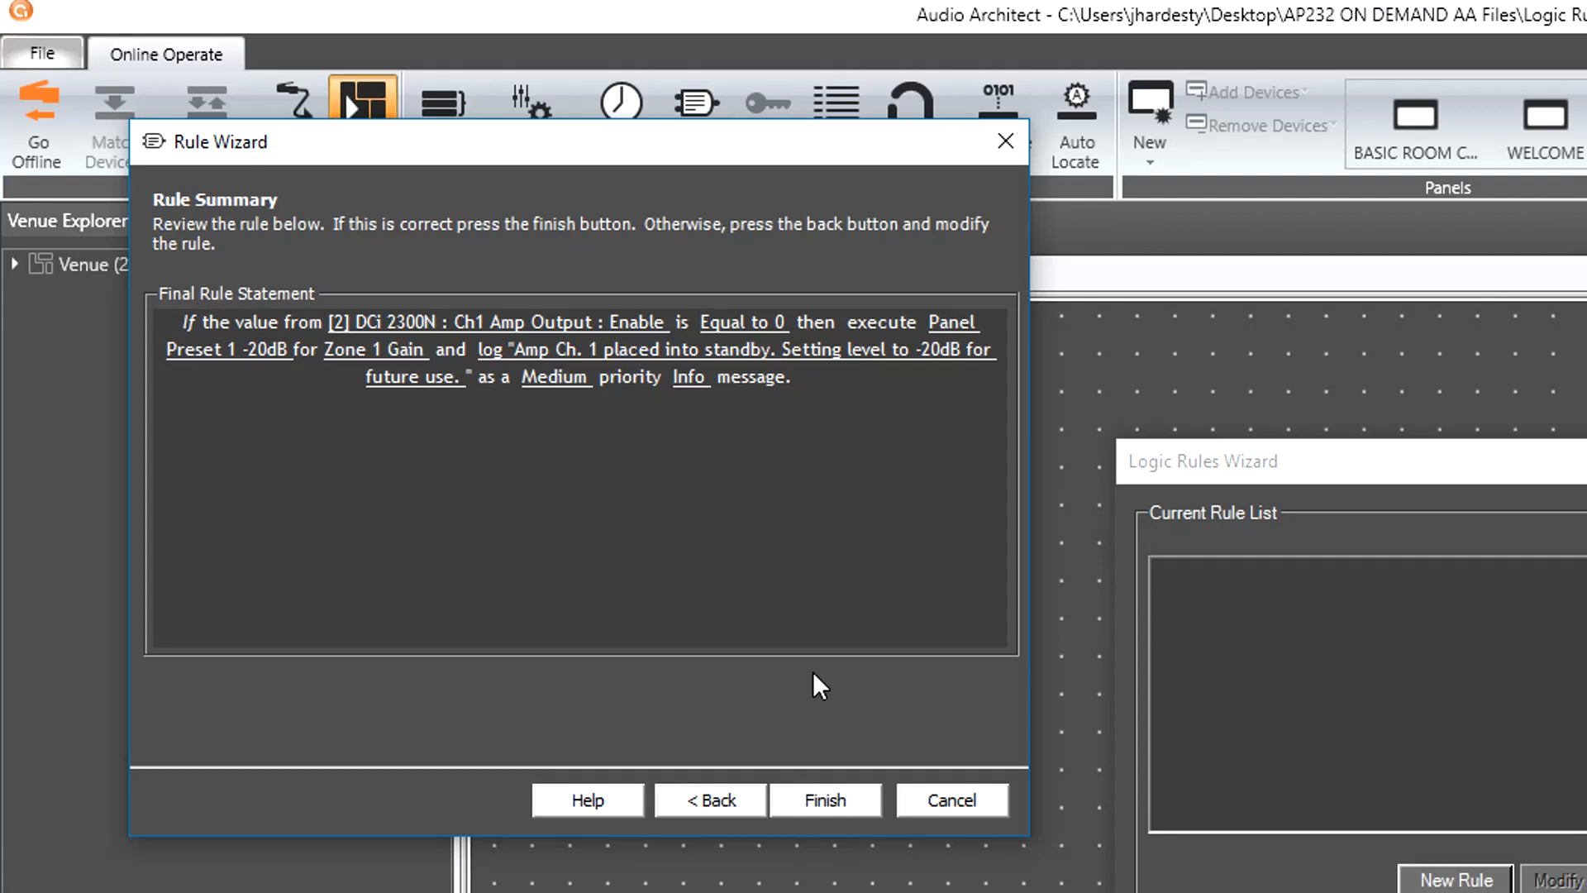
pyautogui.click(843, 799)
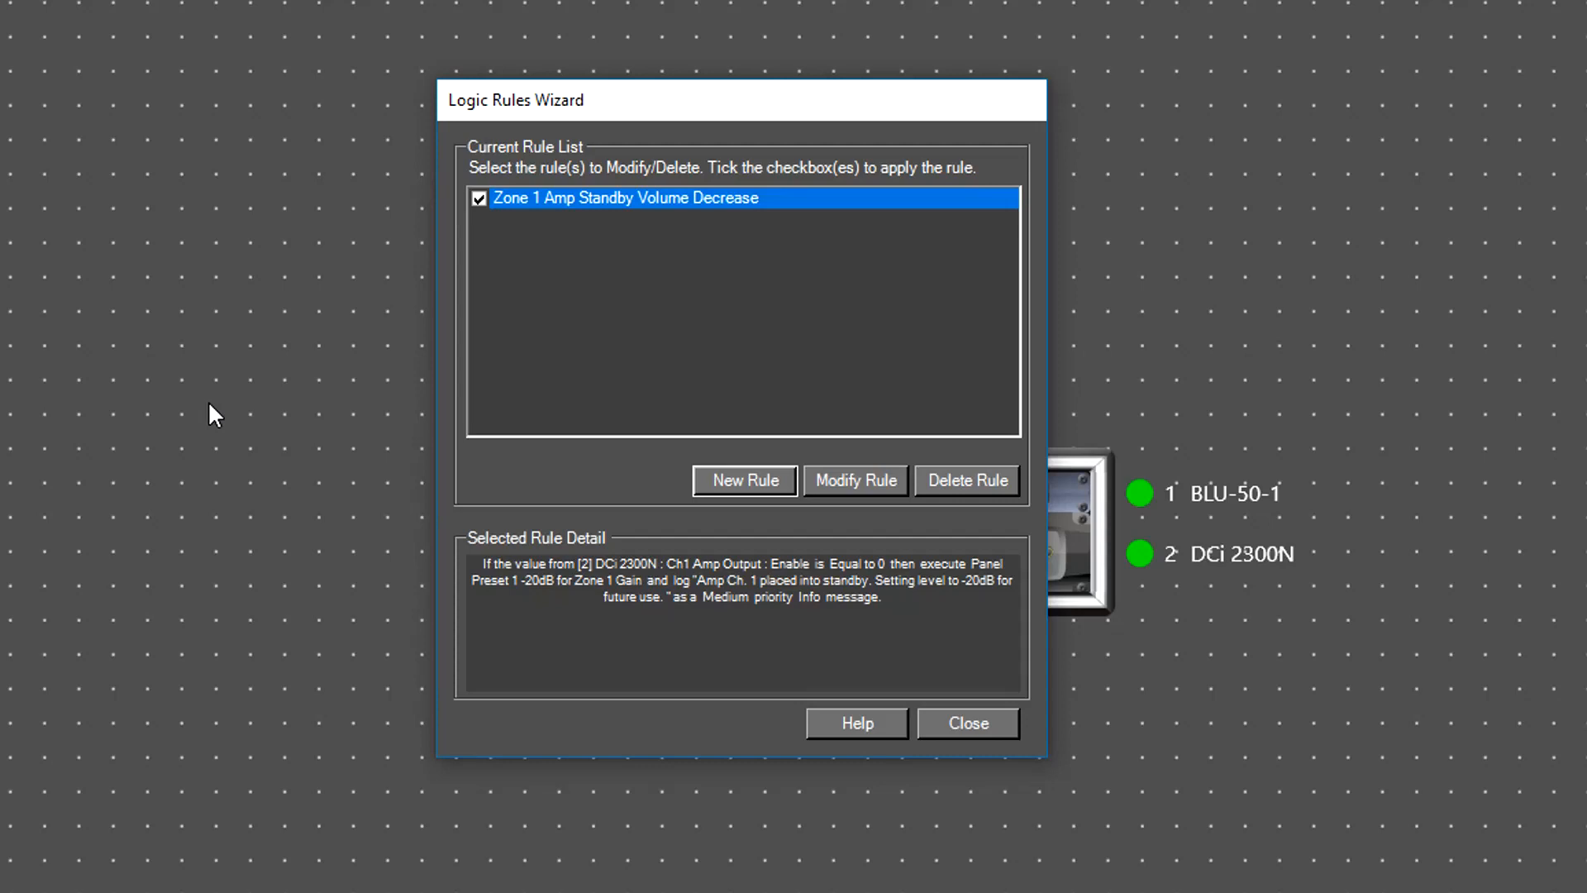
pyautogui.click(969, 723)
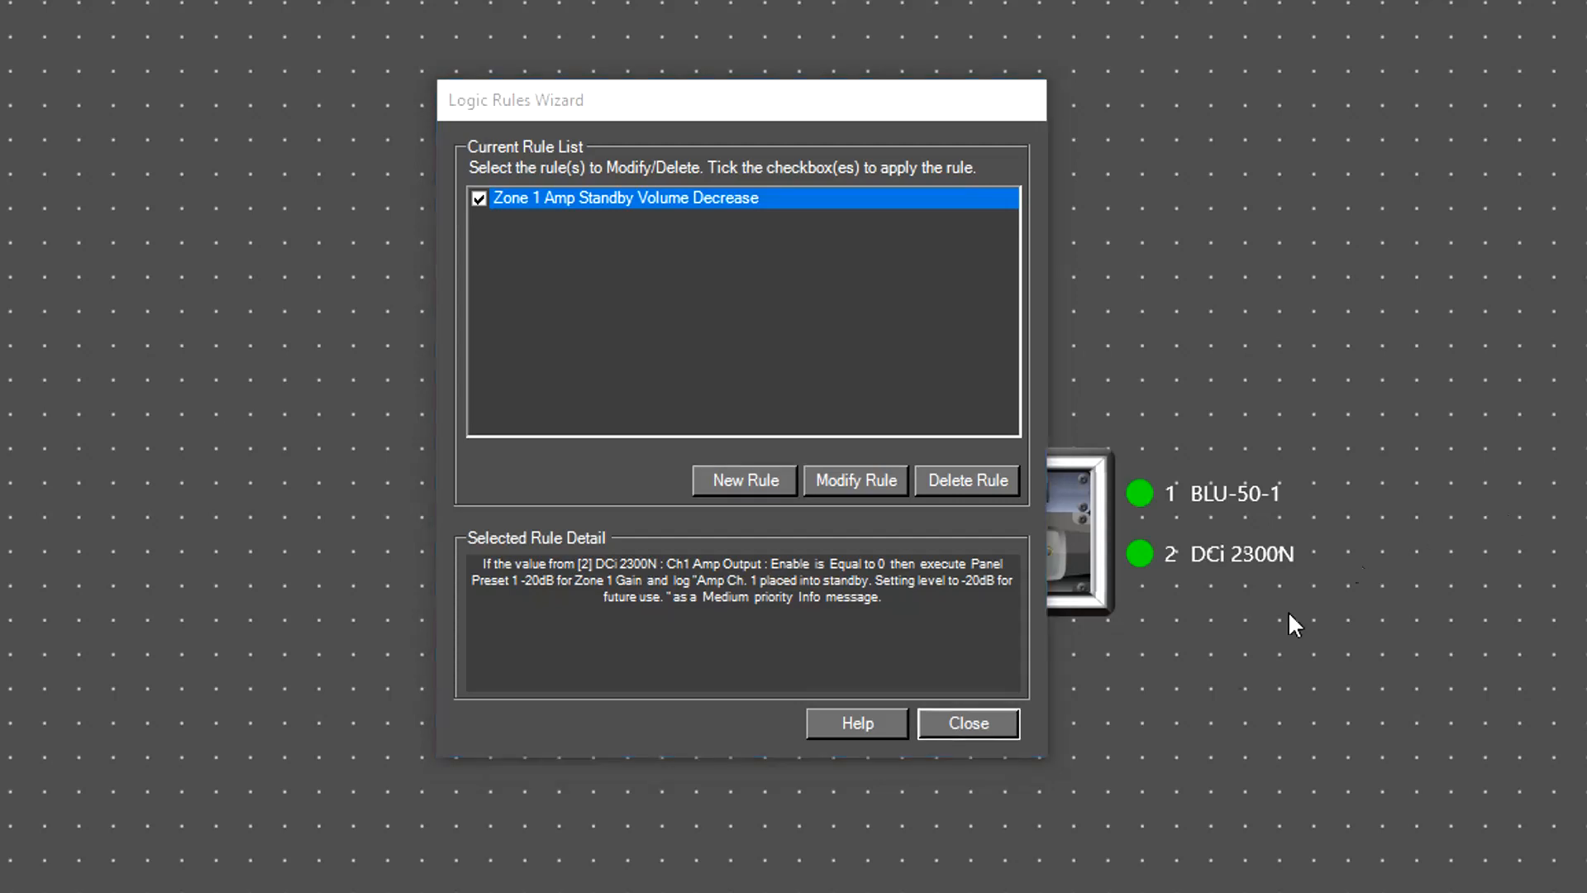
pyautogui.click(997, 722)
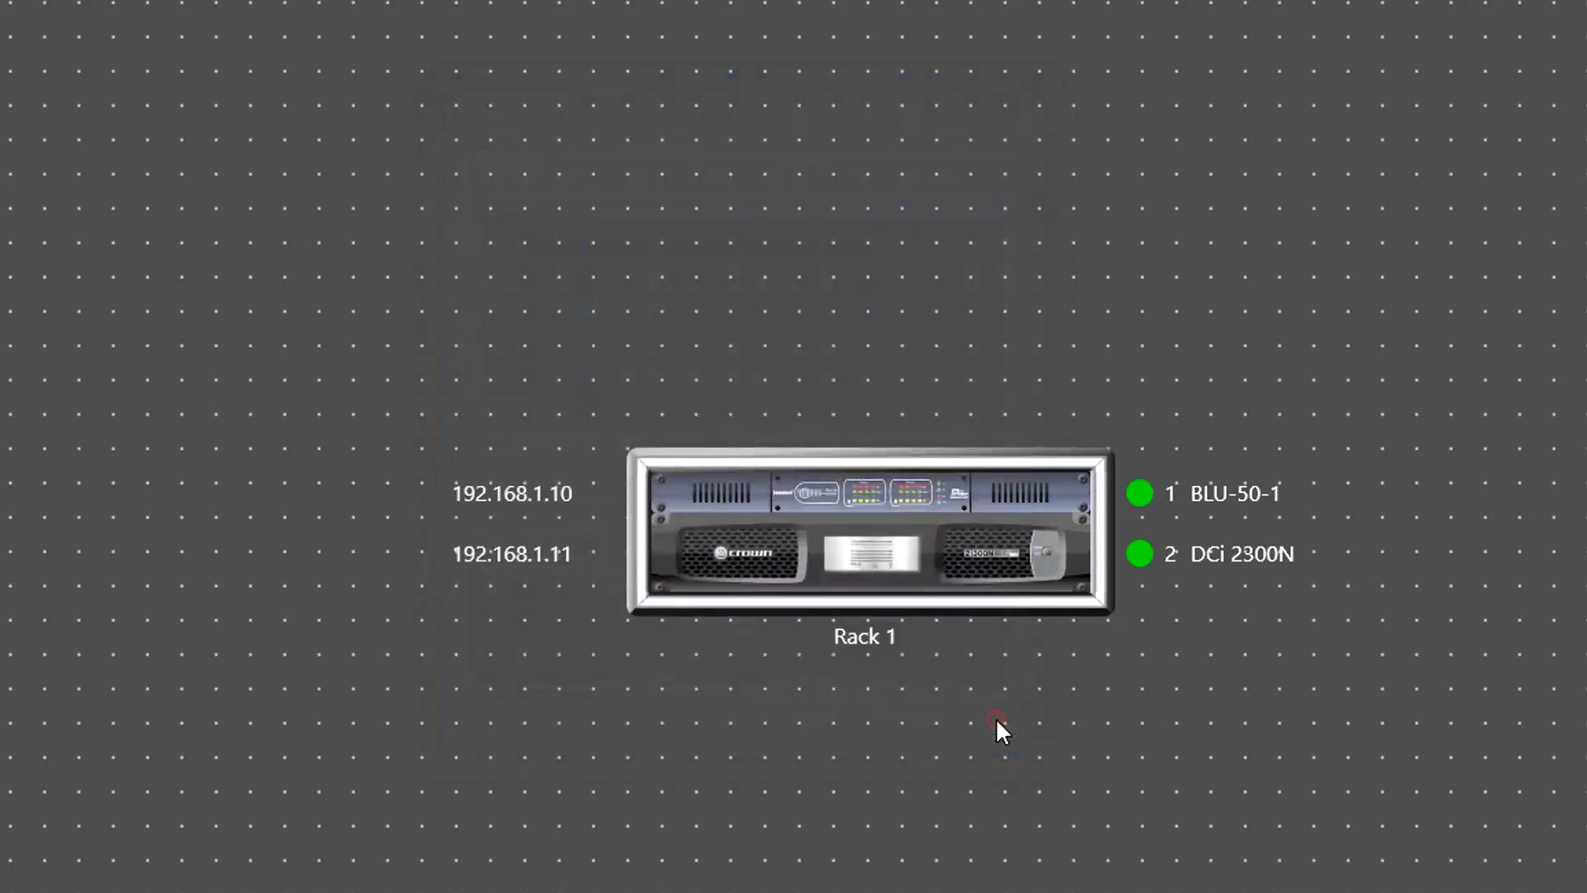
# Open the DCi 2300N's channel 1 Amplifier Settings and move the window clear of the rack devices.
pyautogui.doubleClick(883, 560)
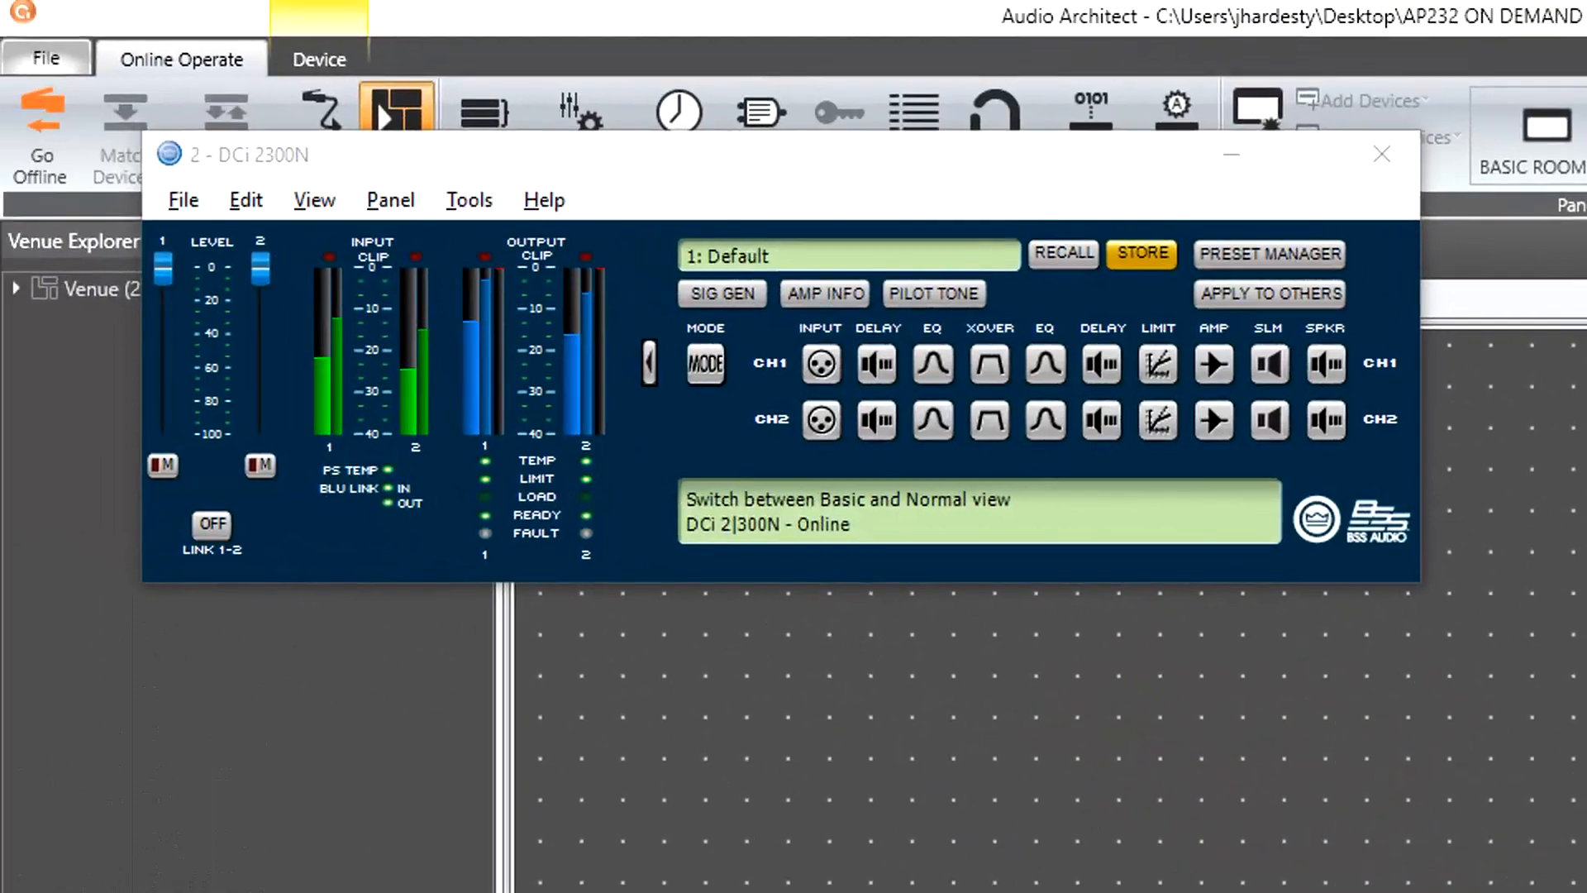
pyautogui.click(1210, 368)
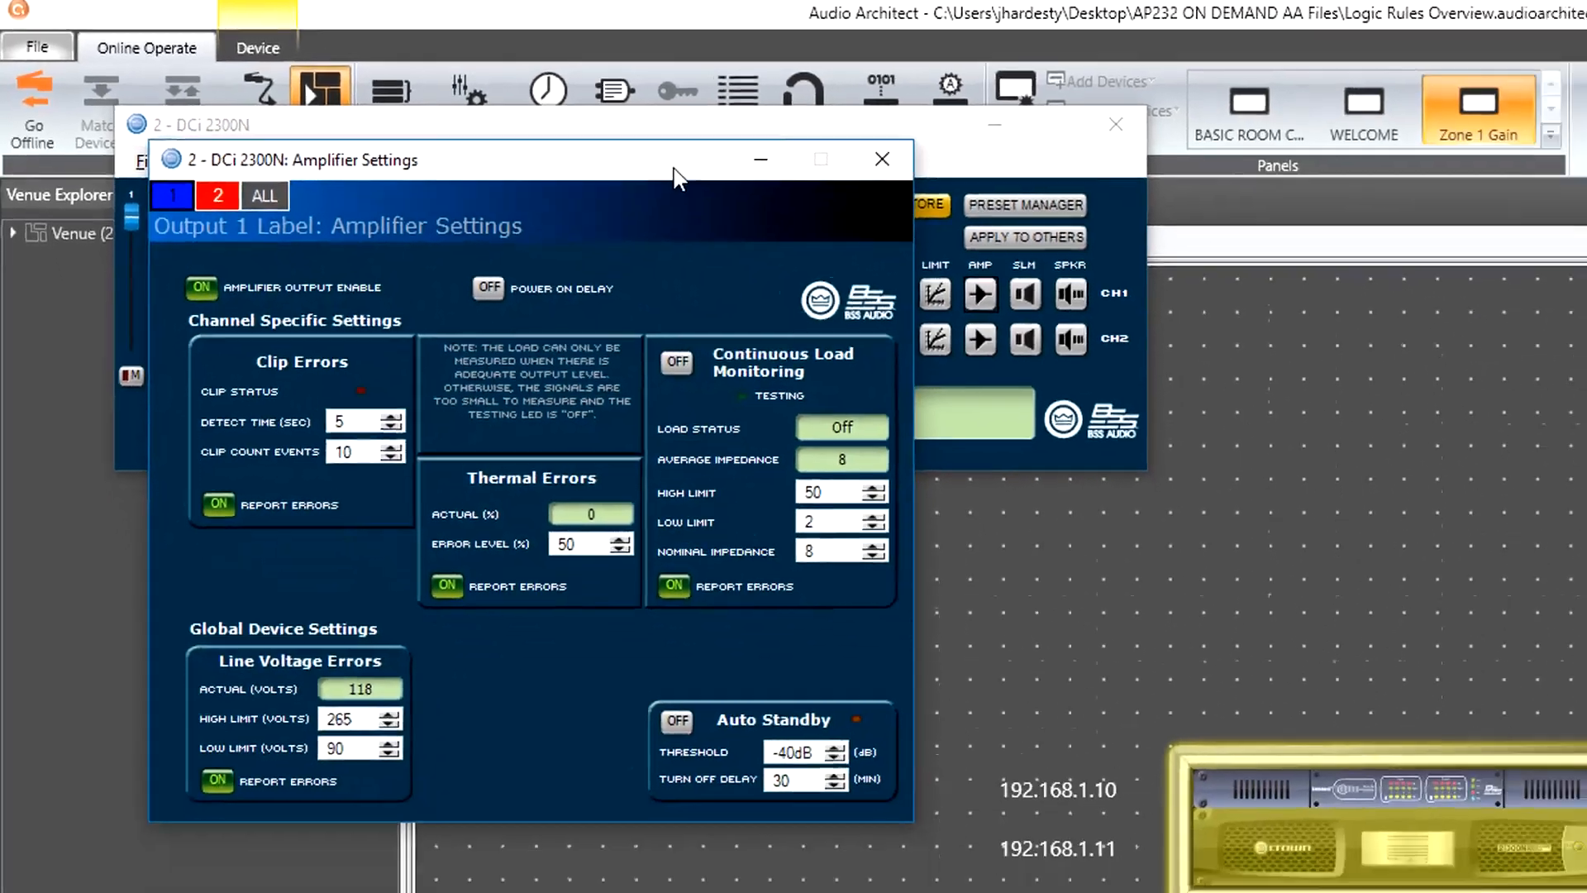
pyautogui.moveTo(886, 219); pyautogui.dragTo(1207, 233)
pyautogui.moveTo(786, 155); pyautogui.dragTo(885, 110)
# Open the BLU-50-1's audio configuration and place the ROOM GAIN control window beside the Amplifier Settings.
pyautogui.doubleClick(1152, 639)
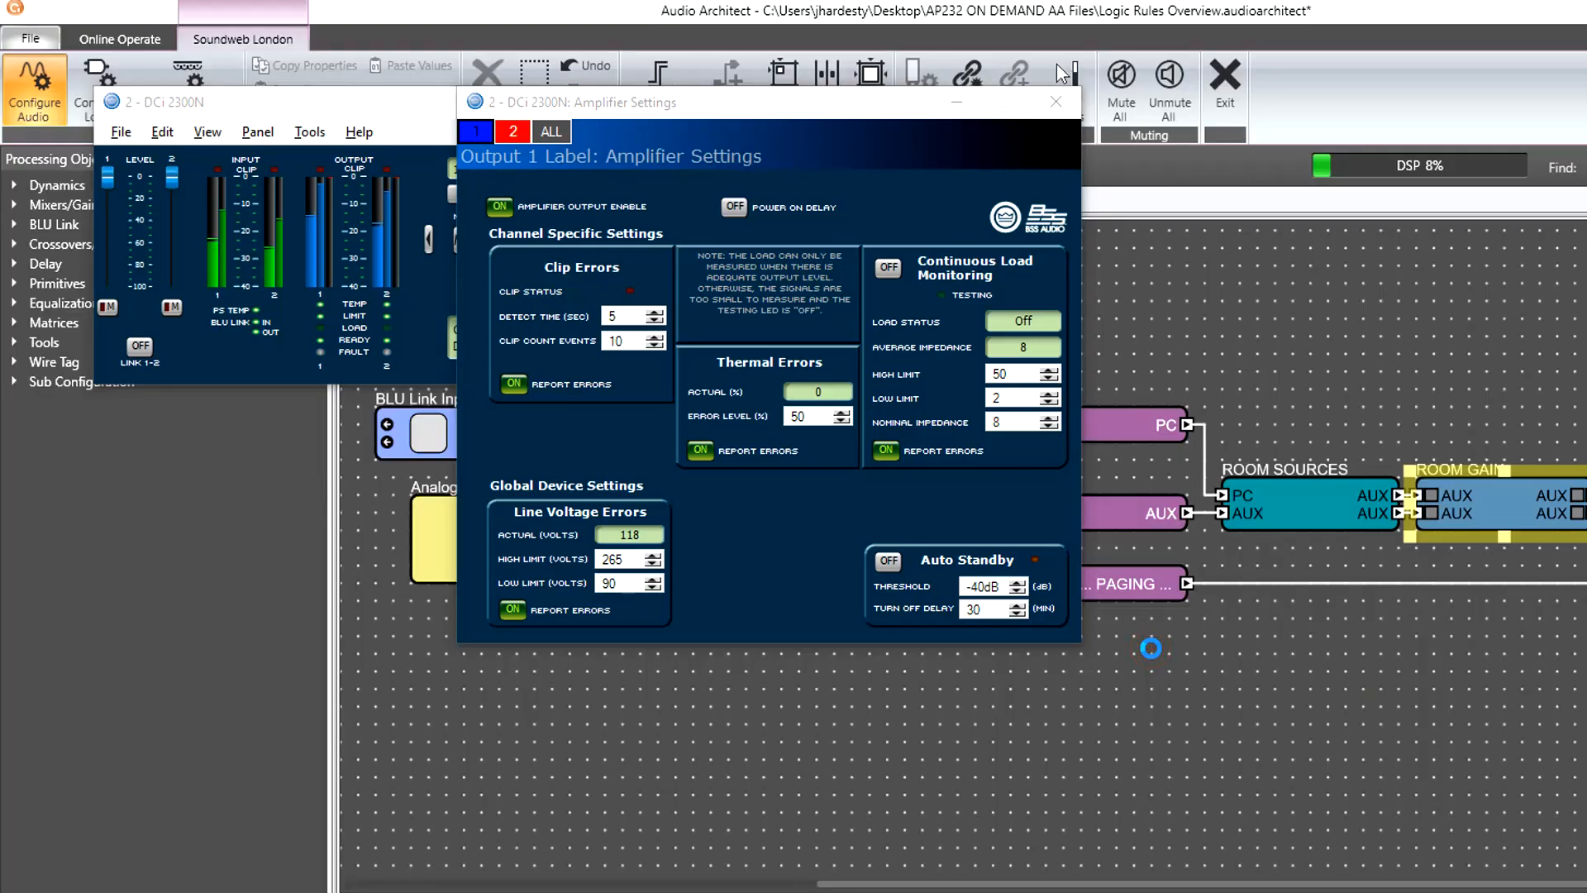
pyautogui.doubleClick(1501, 501)
pyautogui.moveTo(411, 222); pyautogui.dragTo(1298, 125)
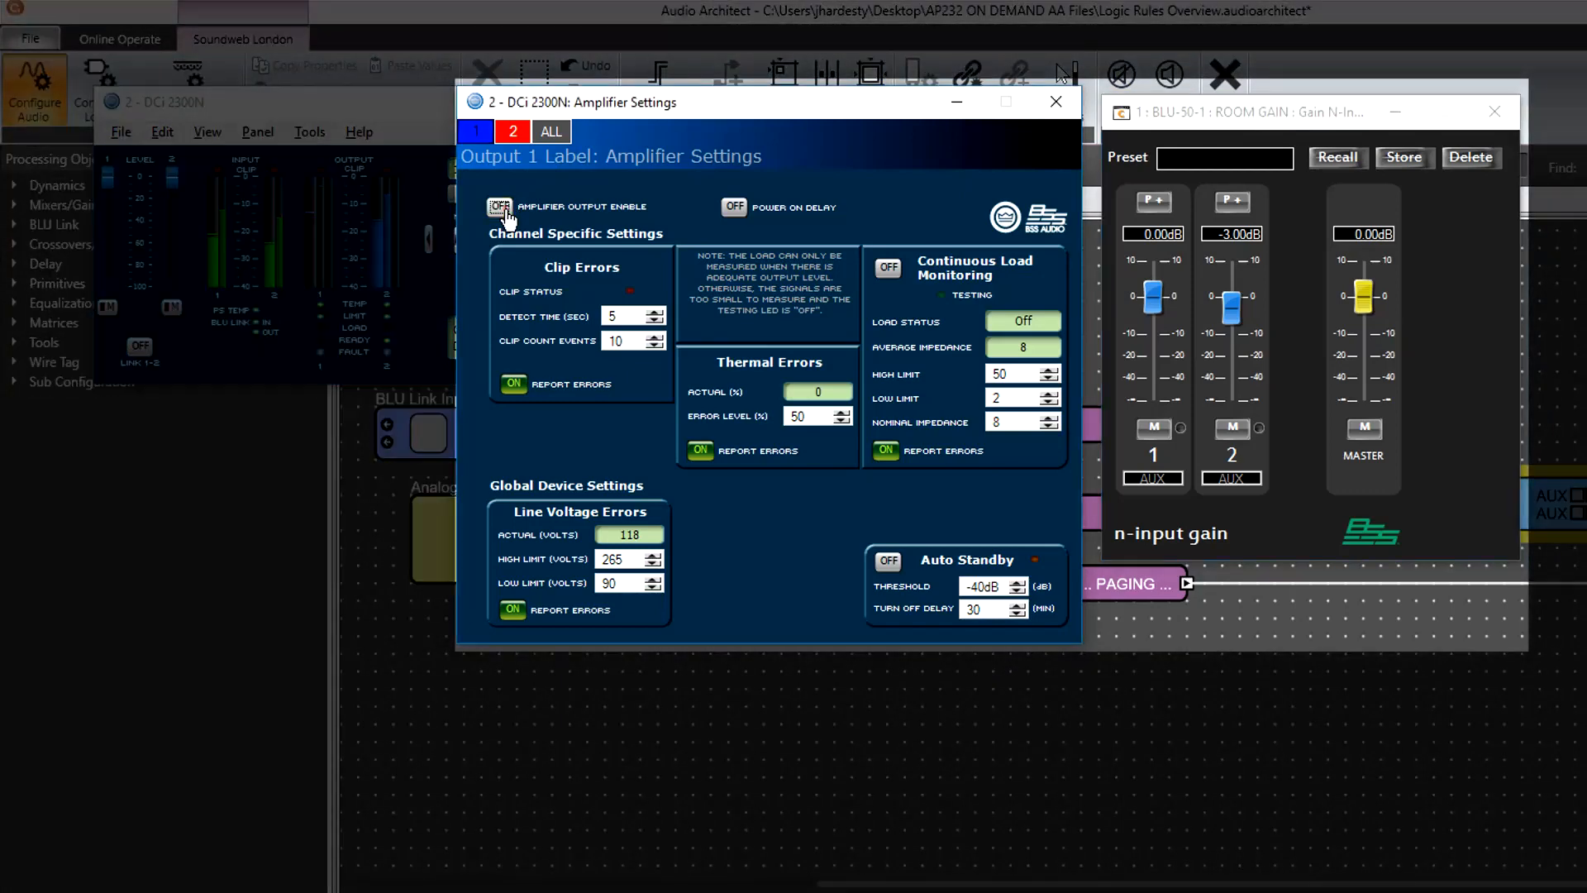
# Turn off Amplifier Output Enable for channel 1 to trigger the standby rule.
pyautogui.click(500, 207)
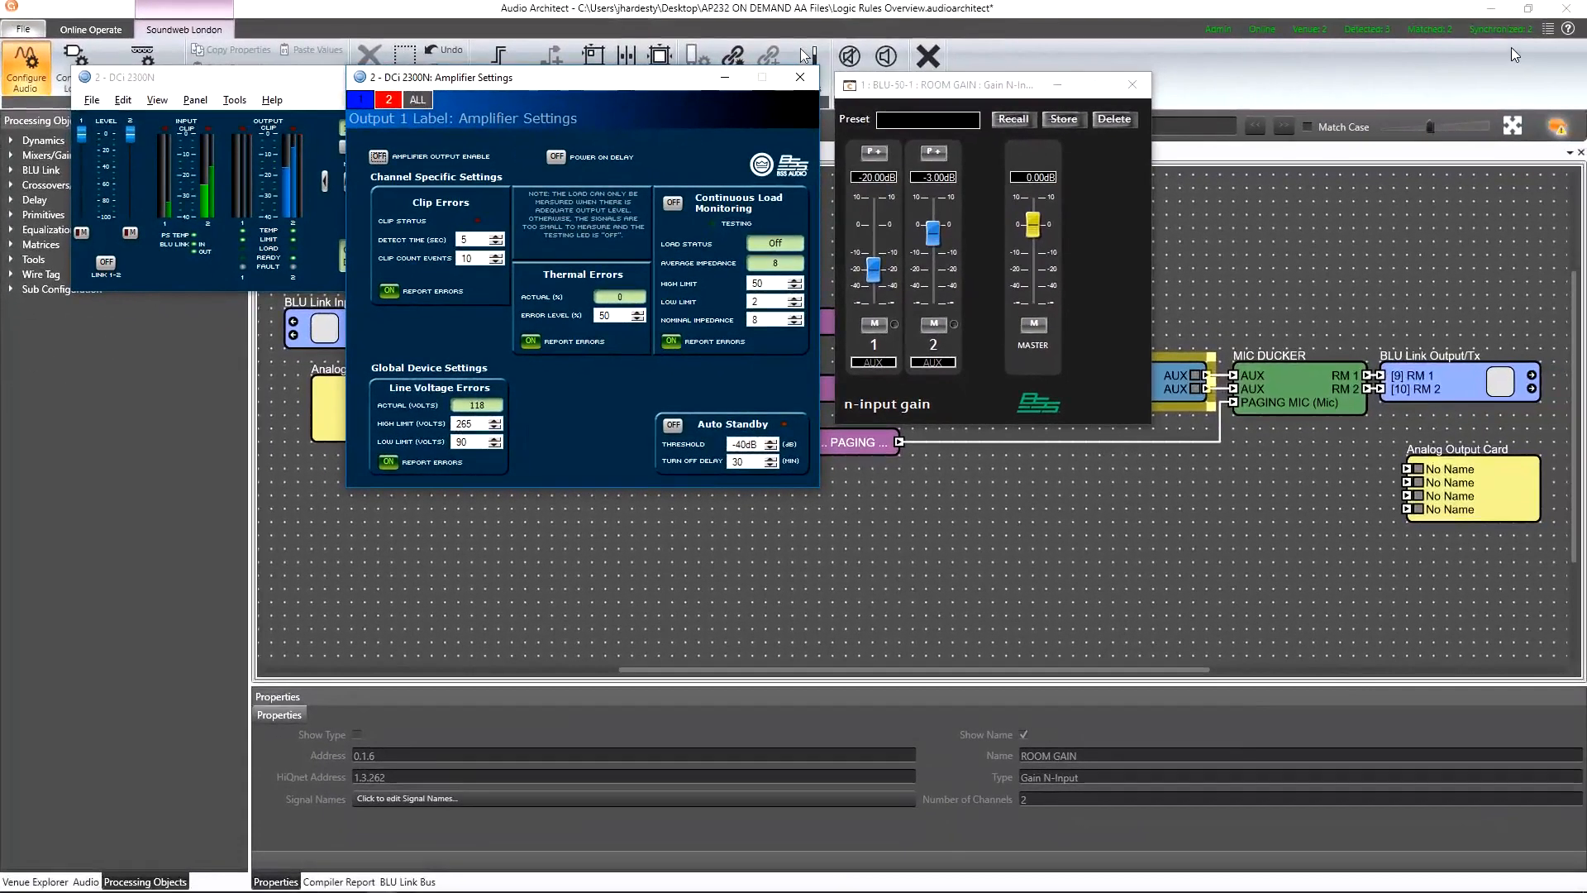
pyautogui.click(1547, 28)
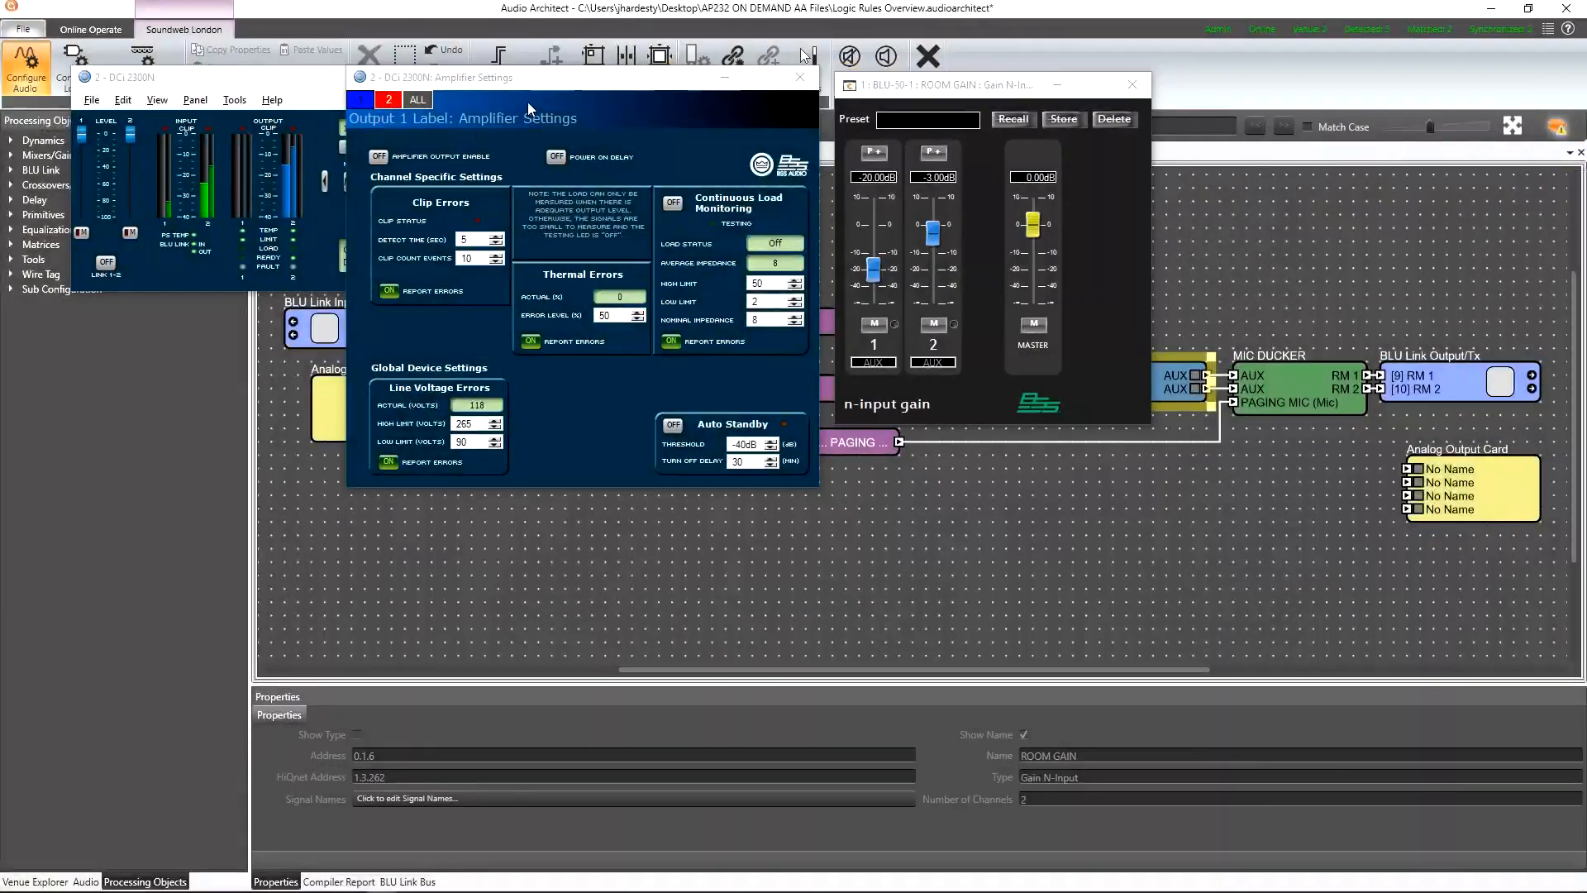
# Turn channel 1's Amplifier Output Enable back on and clear the Rule Wizard notification.
pyautogui.click(378, 157)
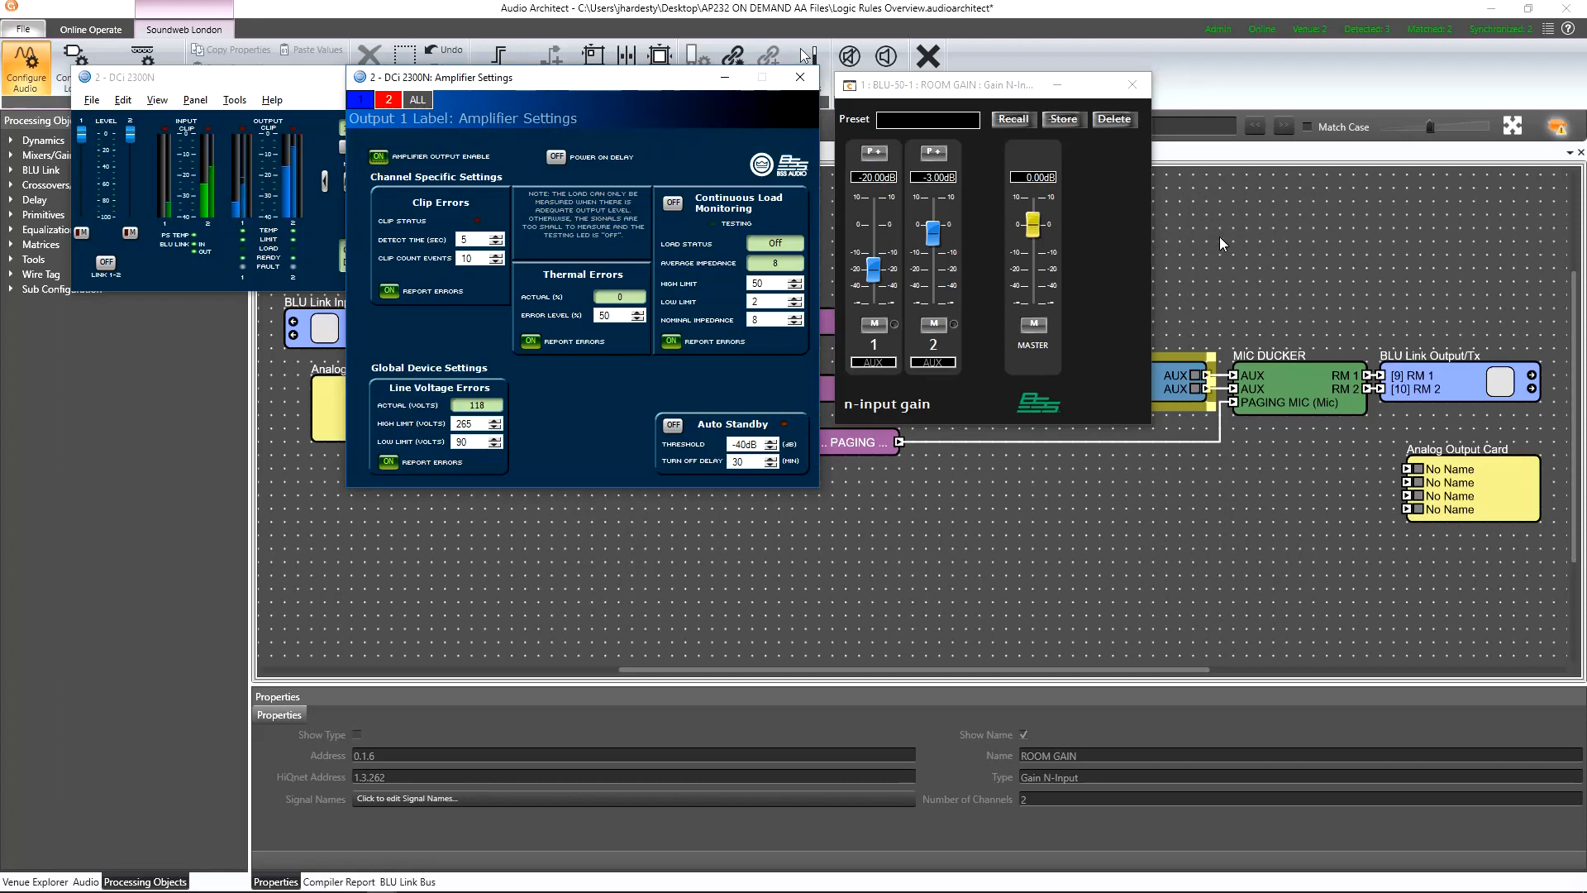
pyautogui.click(1552, 133)
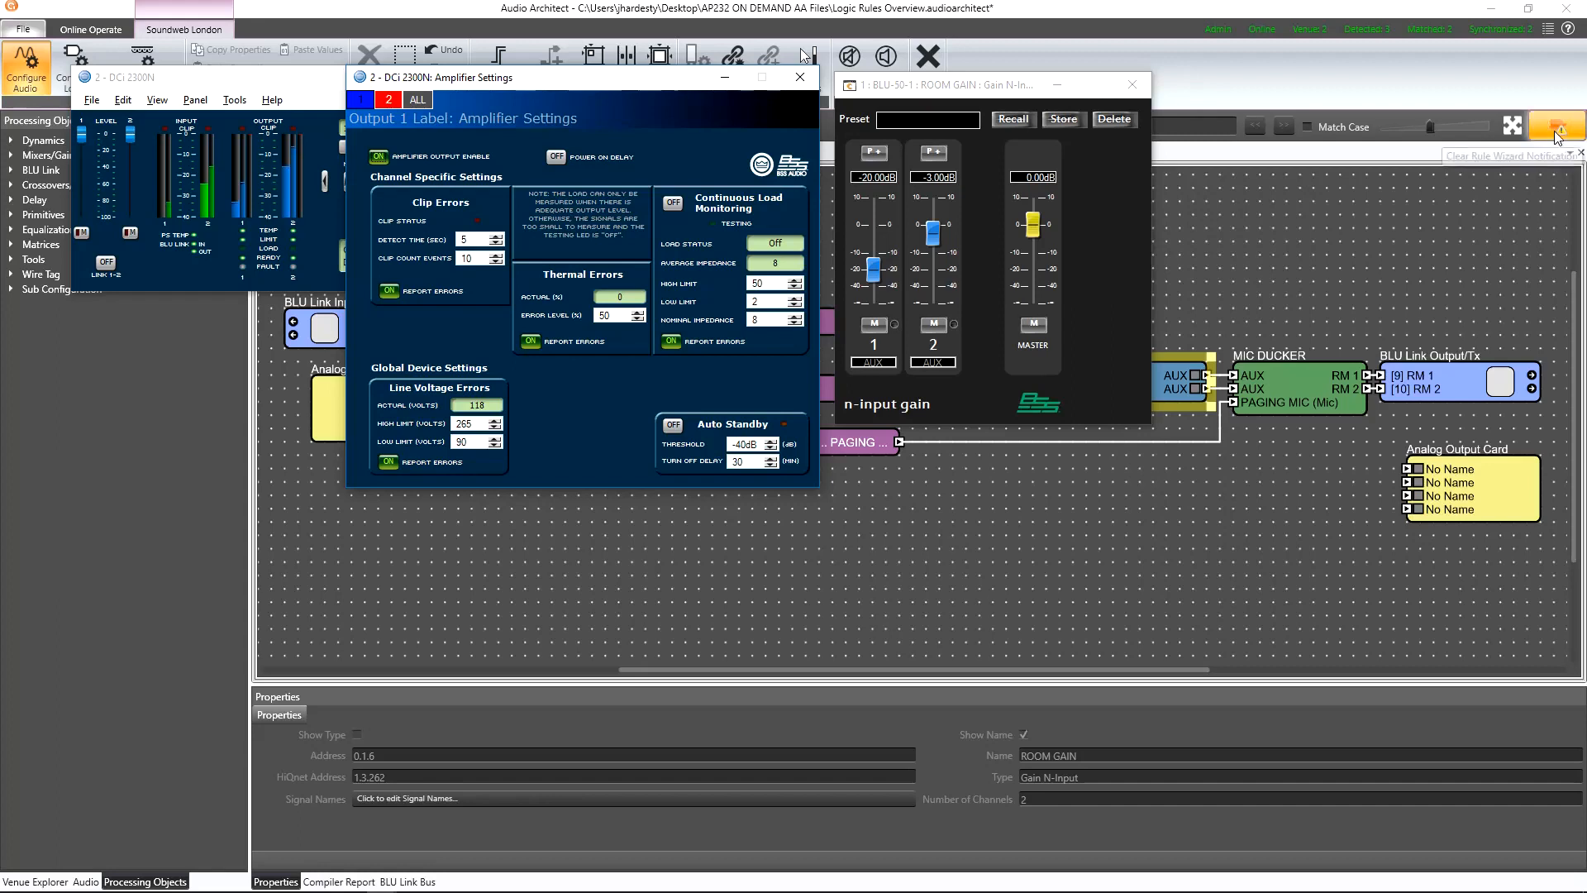